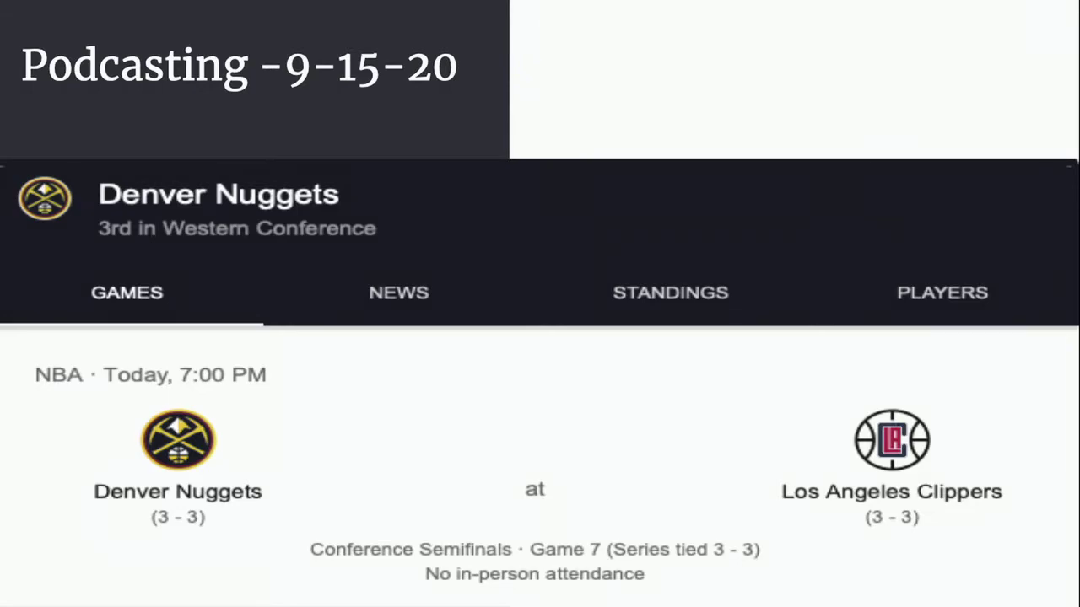
Advance the slideshow to the Soundtrap slide
key(Right)
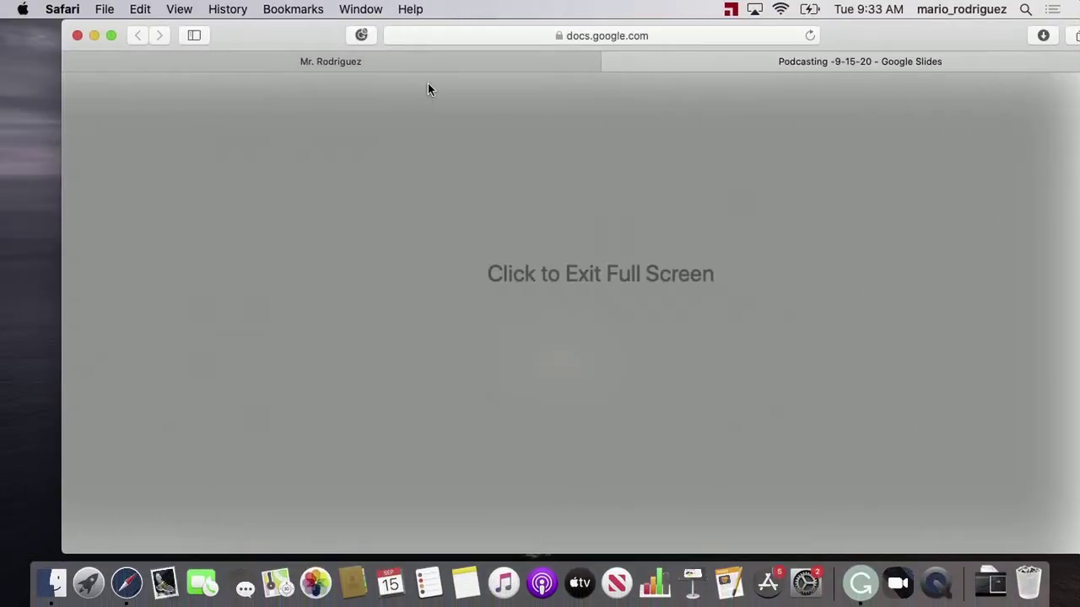
In the Soundtrap tab, strip the account name from the URL and load the soundtrap.com home page
click(445, 60)
click(656, 35)
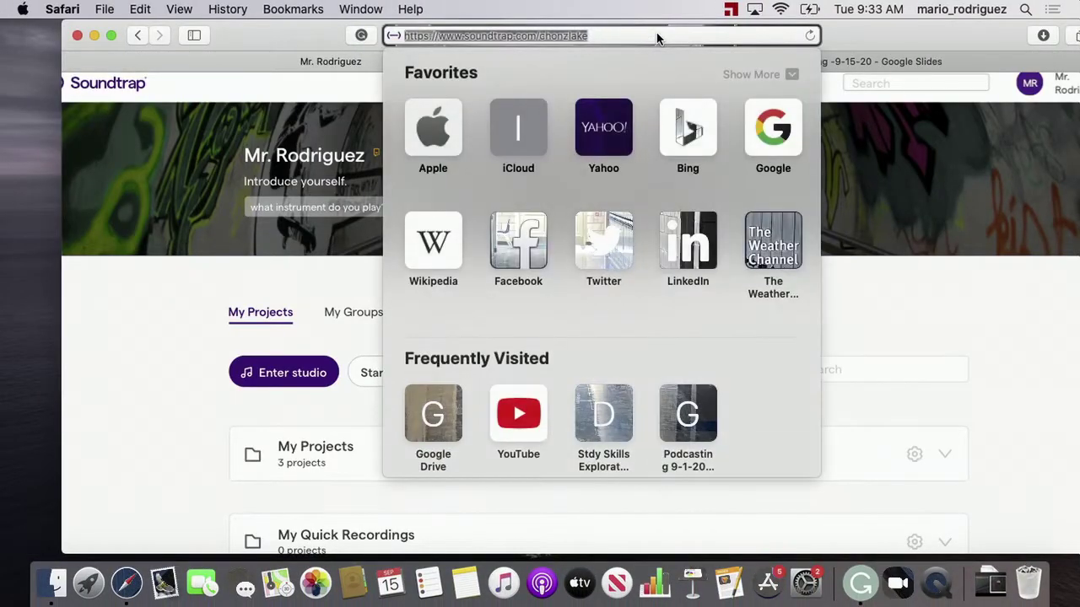
click(562, 37)
drag(590, 35, 540, 35)
key(BackSpace)
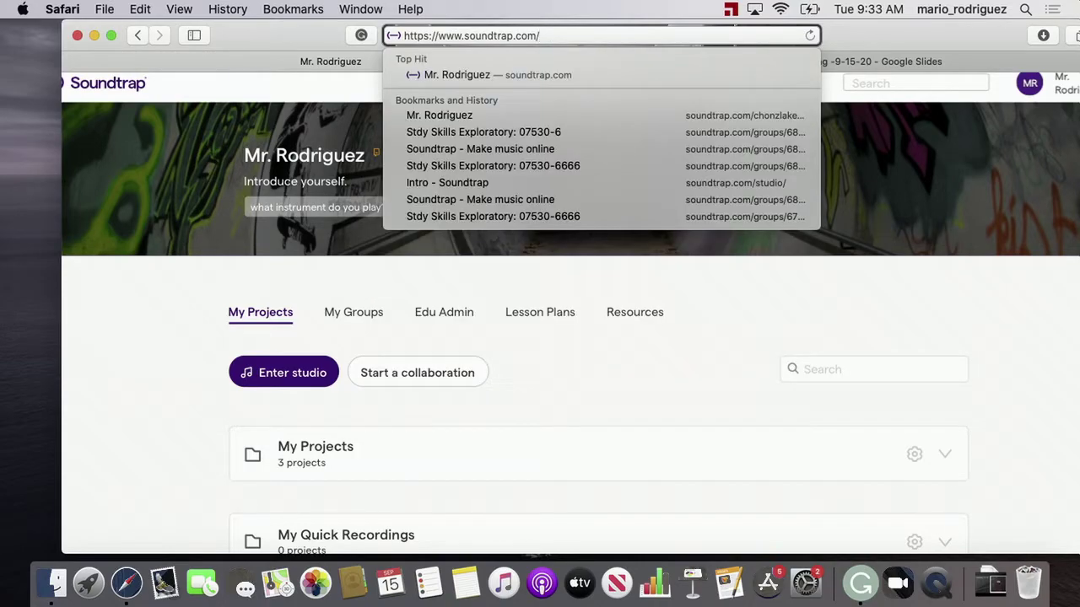
key(Return)
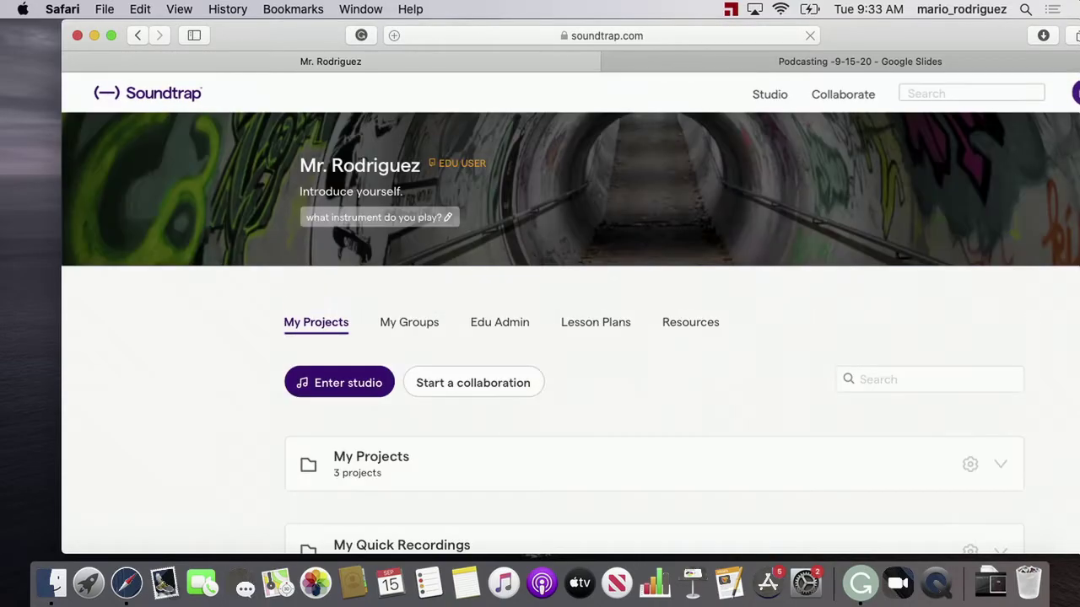
drag(890, 36, 872, 35)
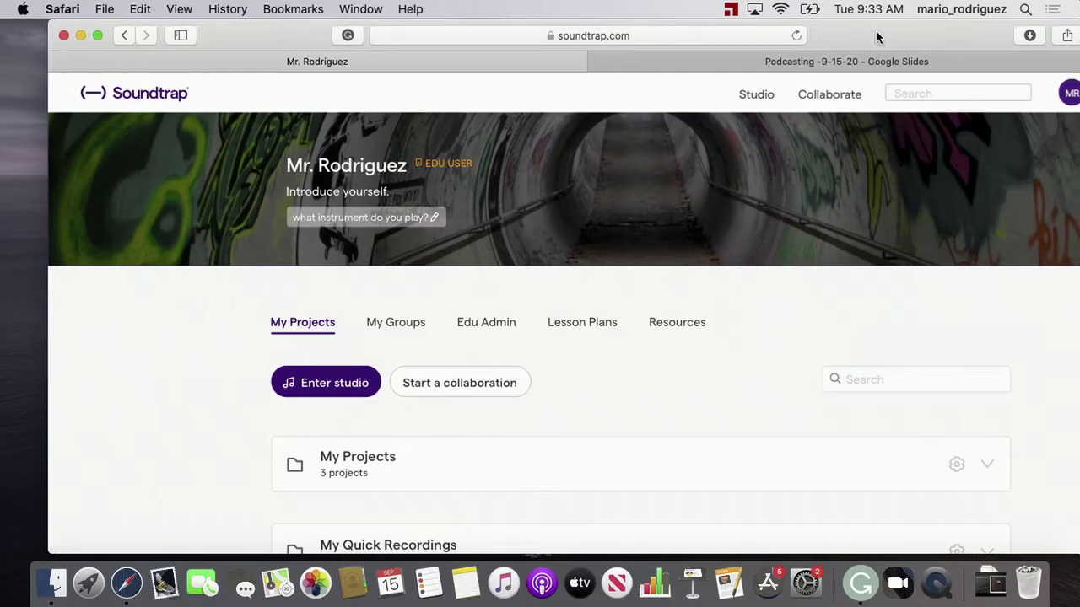
click(818, 63)
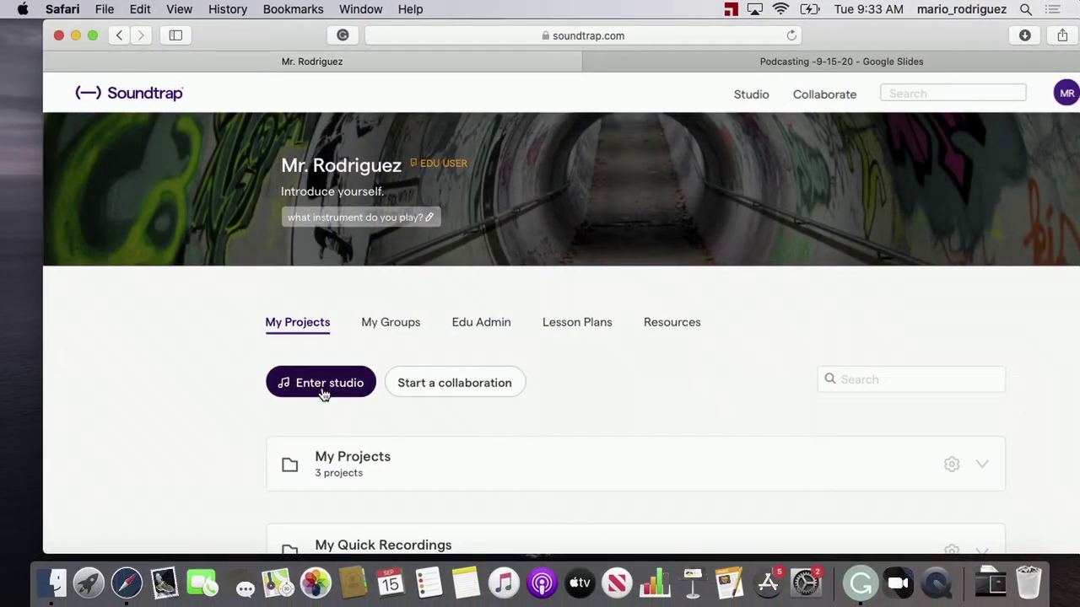
Enter the Soundtrap studio from the home page
click(324, 389)
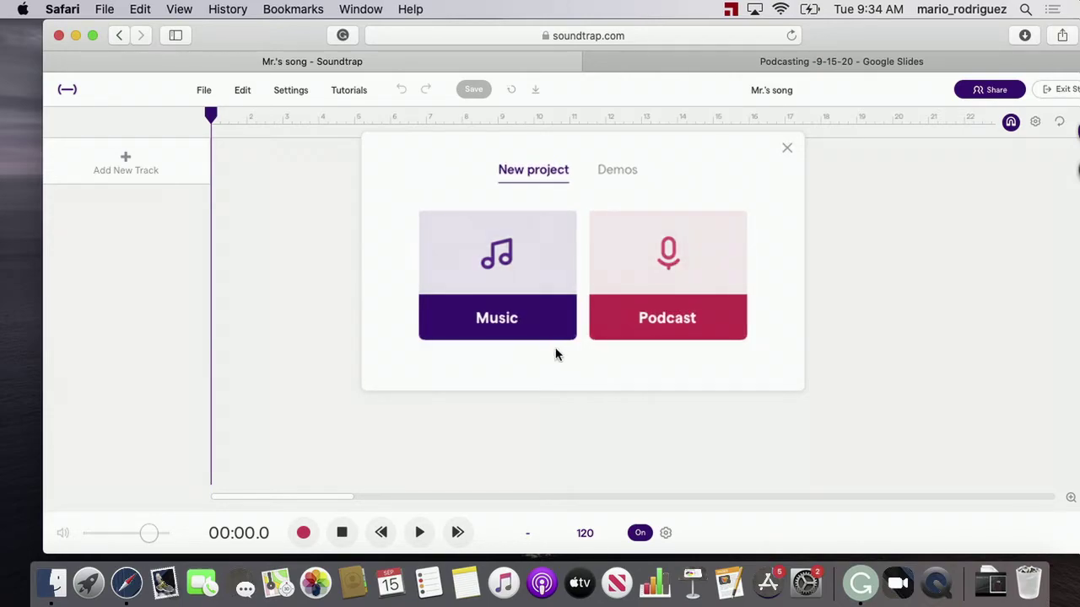
click(671, 326)
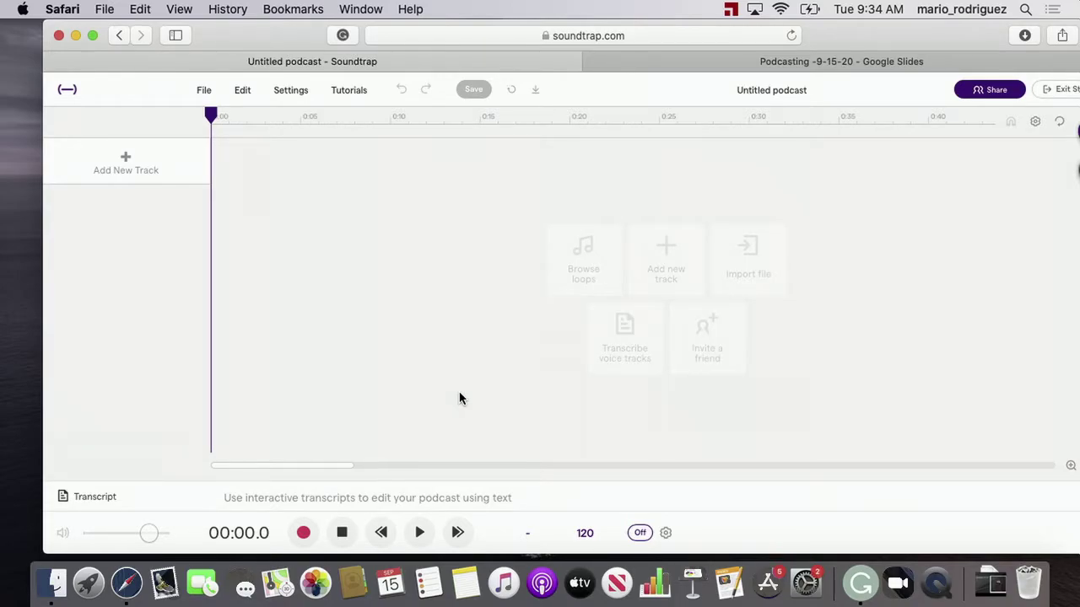
key(ctrl+Right)
Add a new Voice & microphones track to the podcast project
click(658, 282)
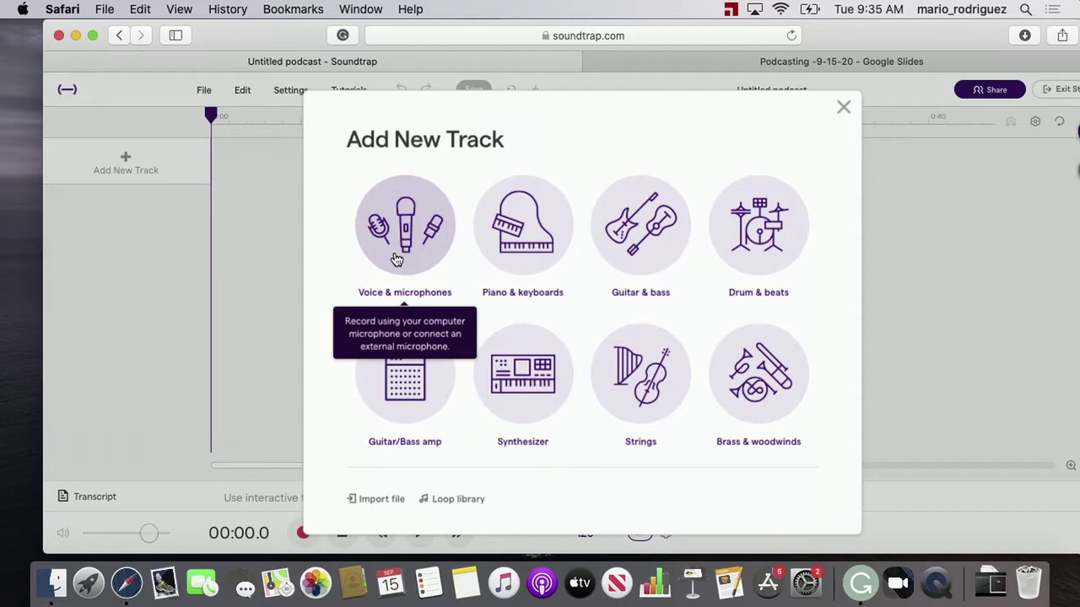
click(399, 260)
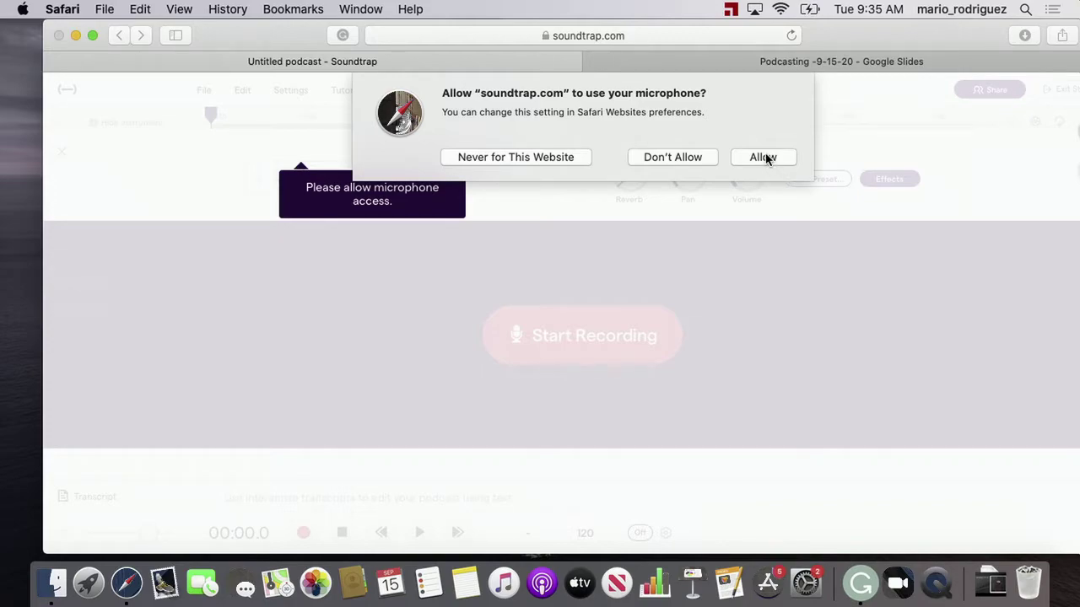
Allow microphone access and browse the voice presets back to Lo-Fi Rap
click(763, 157)
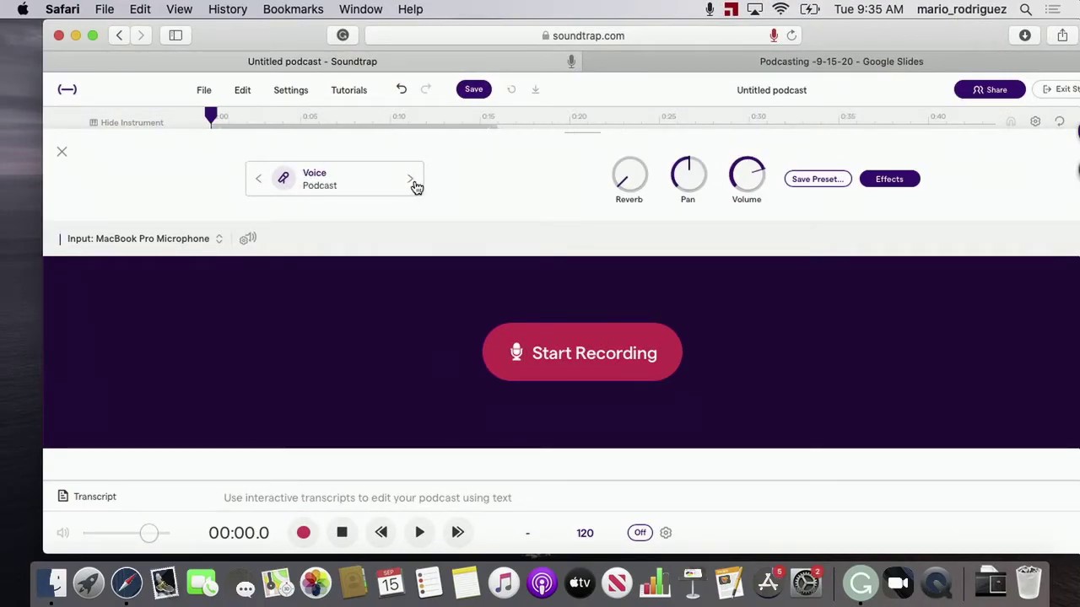
click(411, 180)
click(413, 182)
click(413, 183)
click(258, 177)
click(259, 179)
click(259, 179)
click(259, 179)
click(259, 180)
click(259, 179)
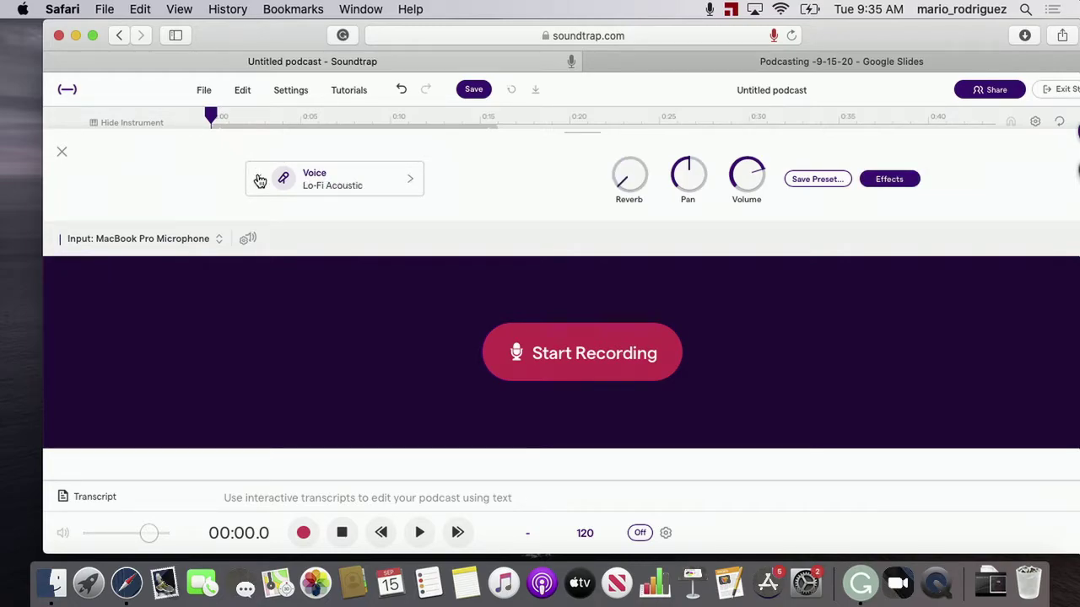
Settle on the Voice Podcast preset and keep MacBook Pro Microphone as the input
click(412, 183)
click(413, 185)
click(413, 184)
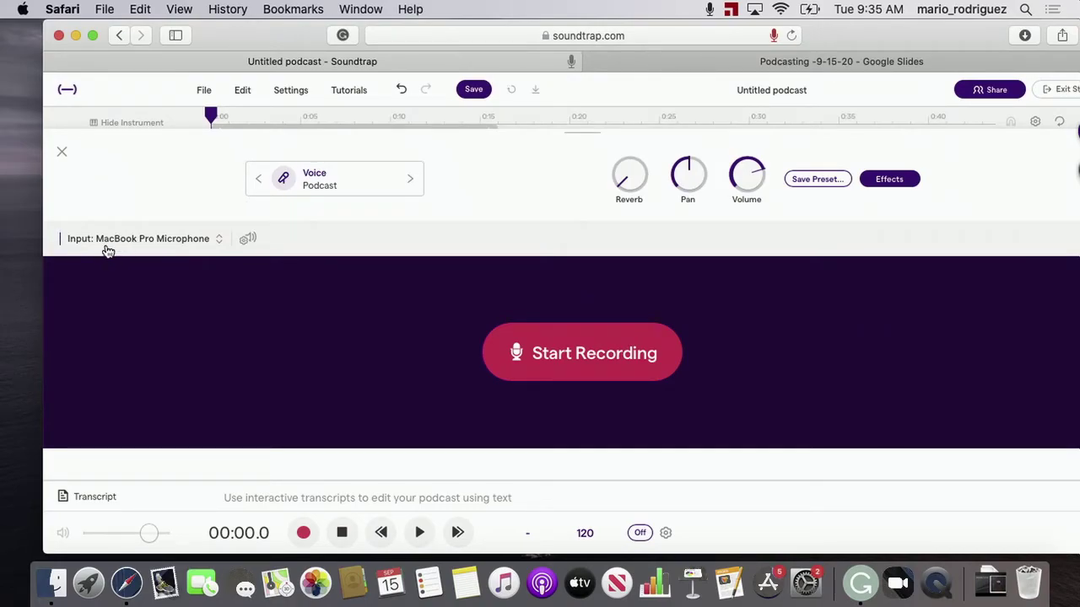
click(164, 244)
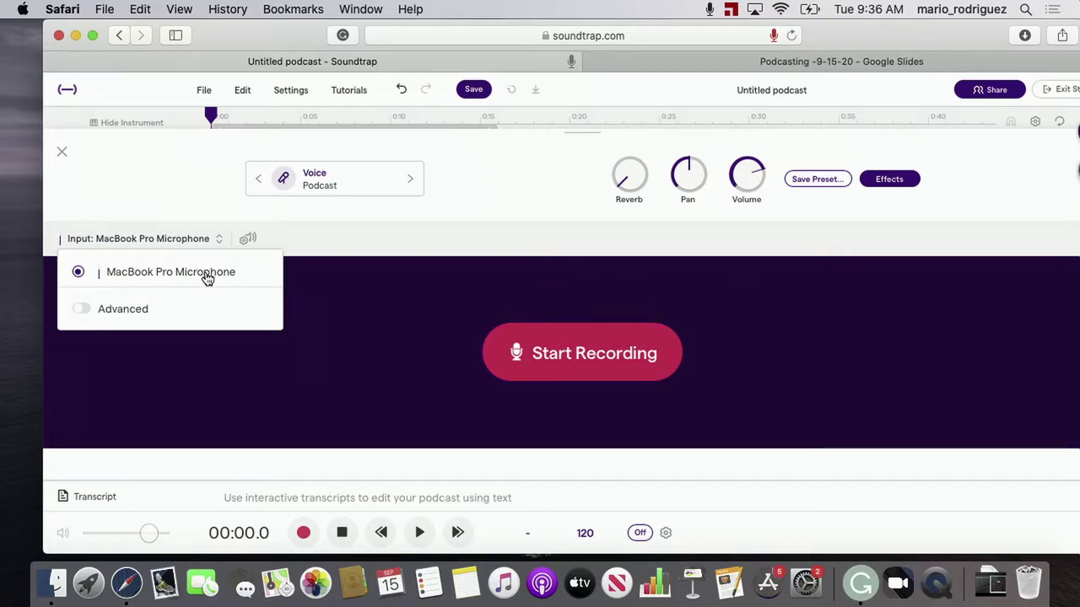
click(139, 239)
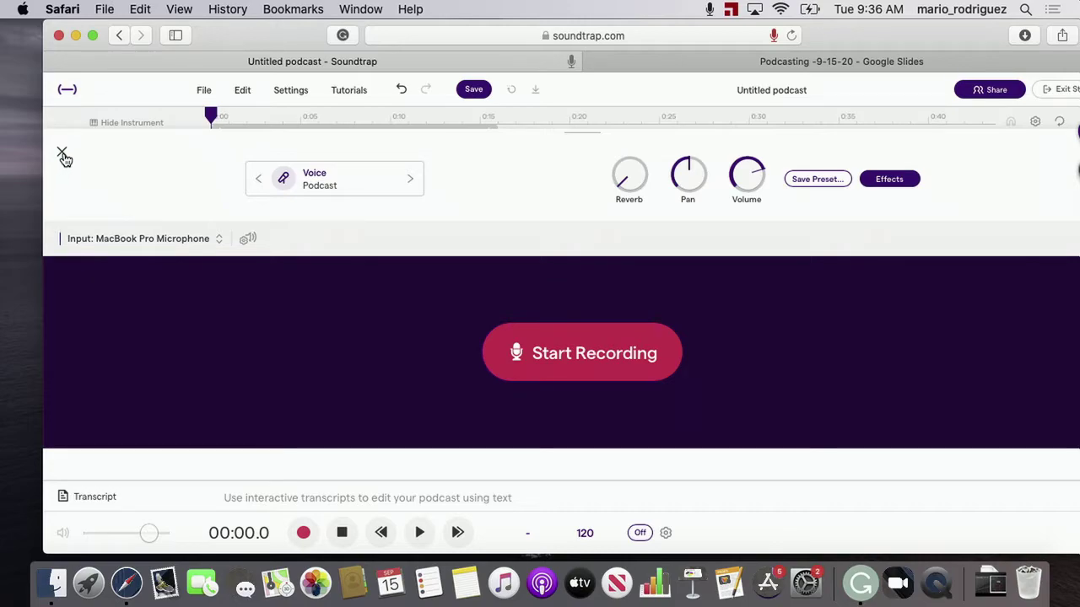
Close the recording panel and arm the Mic track for recording, checking the recording-steps slide
click(62, 153)
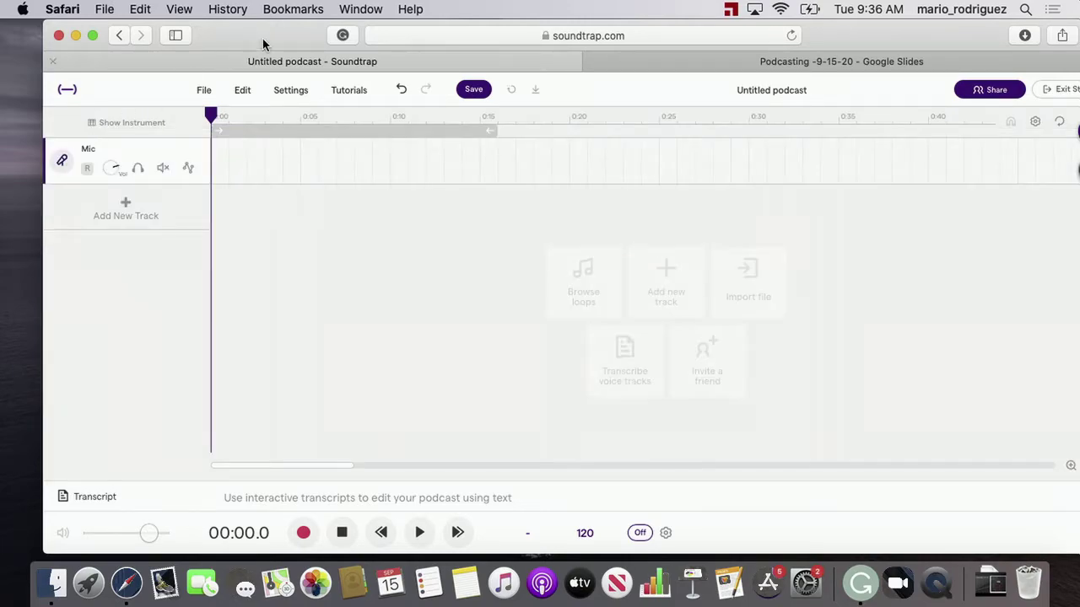
drag(266, 41, 225, 34)
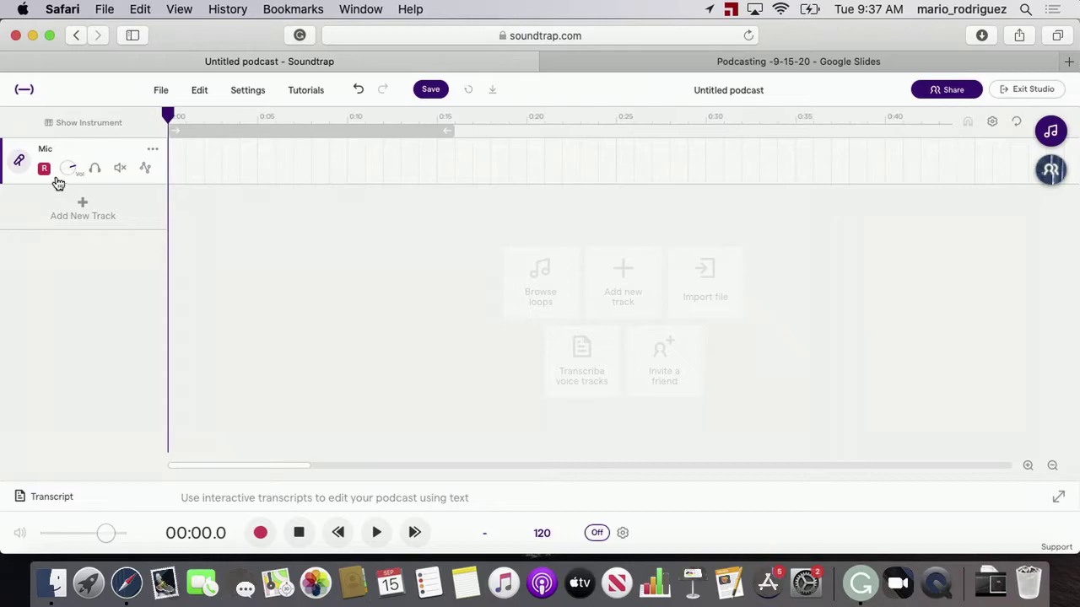
click(47, 170)
key(space)
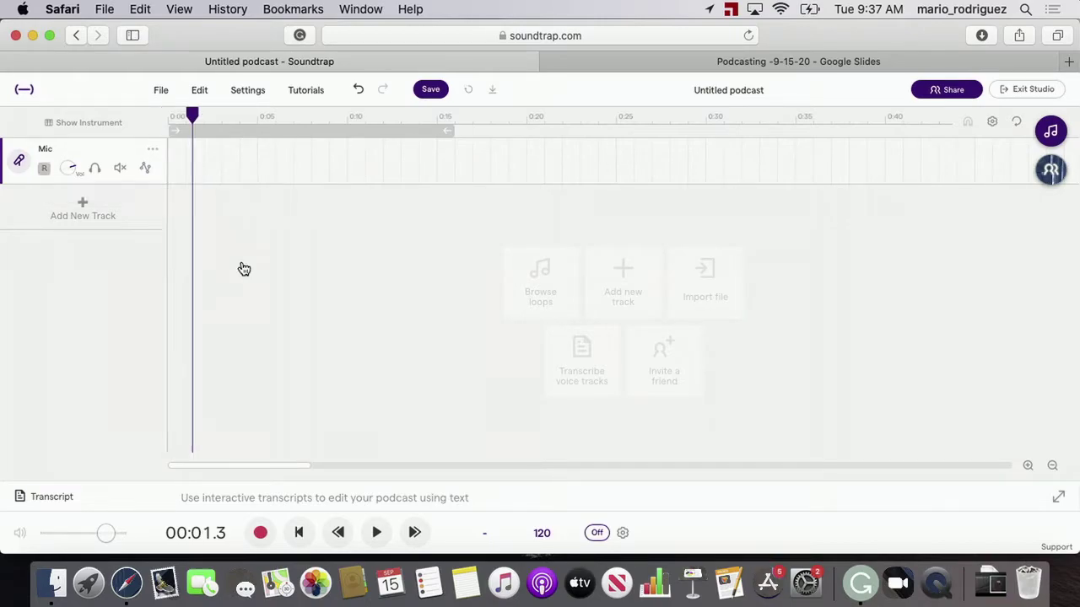
click(49, 170)
key(ctrl+Right)
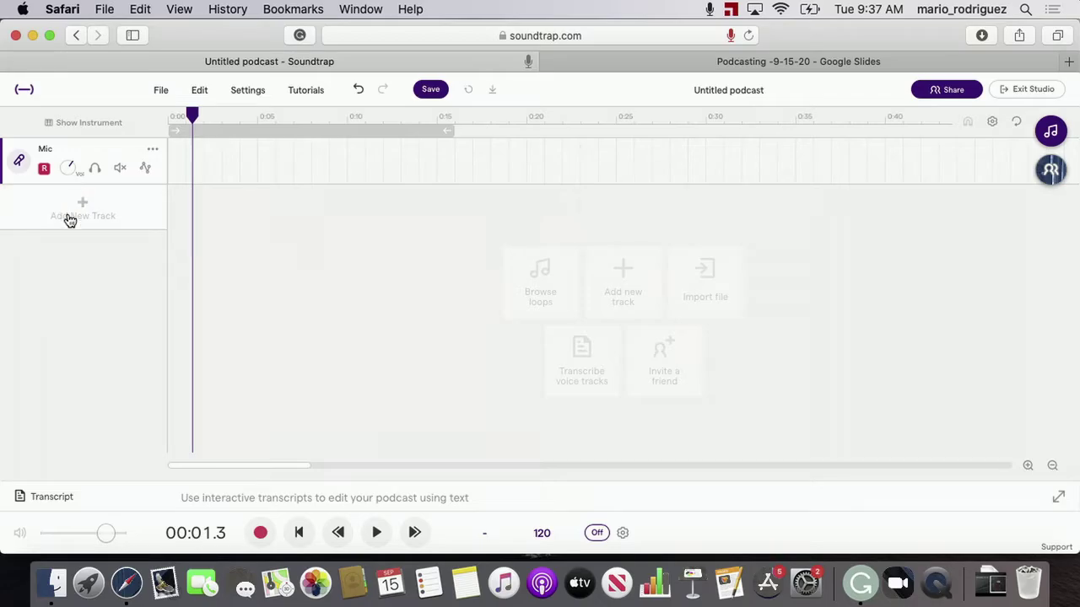
key(ctrl+Left)
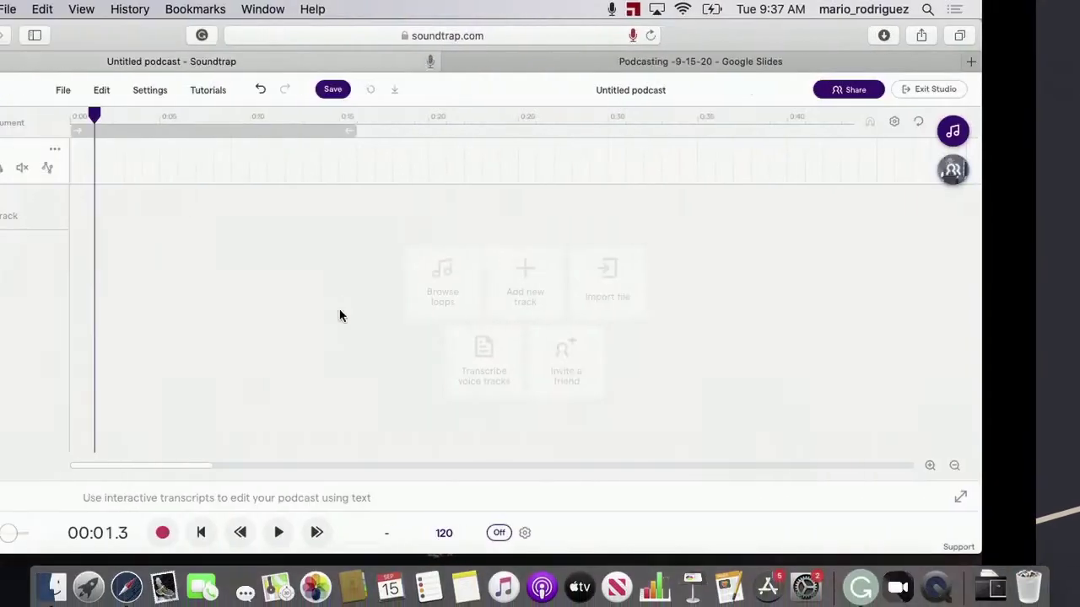
Return the playhead to 00:00.0 at the start of the timeline
drag(193, 115, 129, 90)
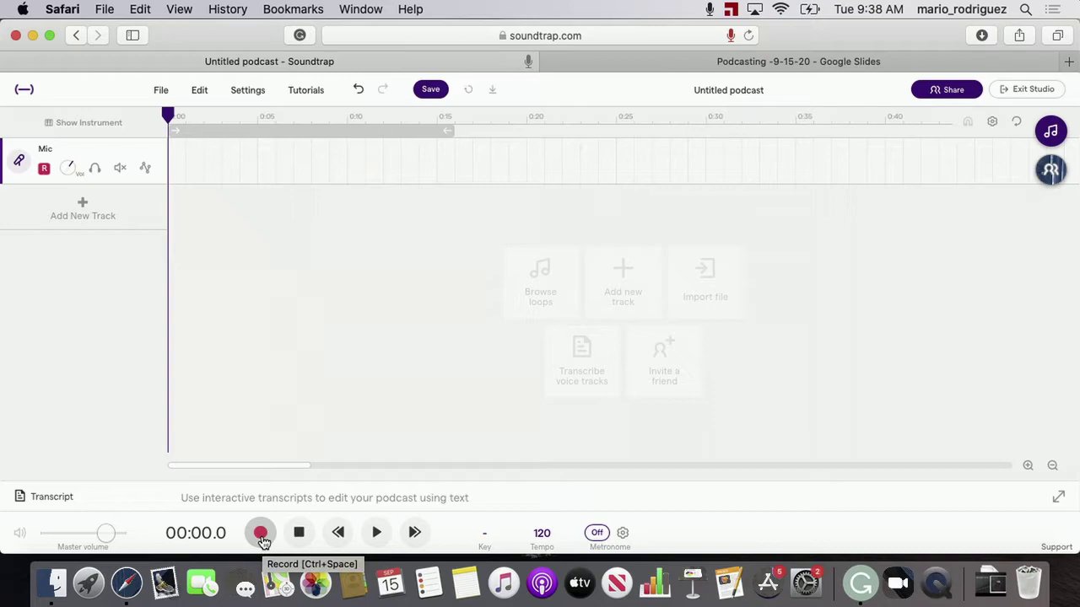
Record a roughly 14-second voice intro onto the Mic track
click(261, 537)
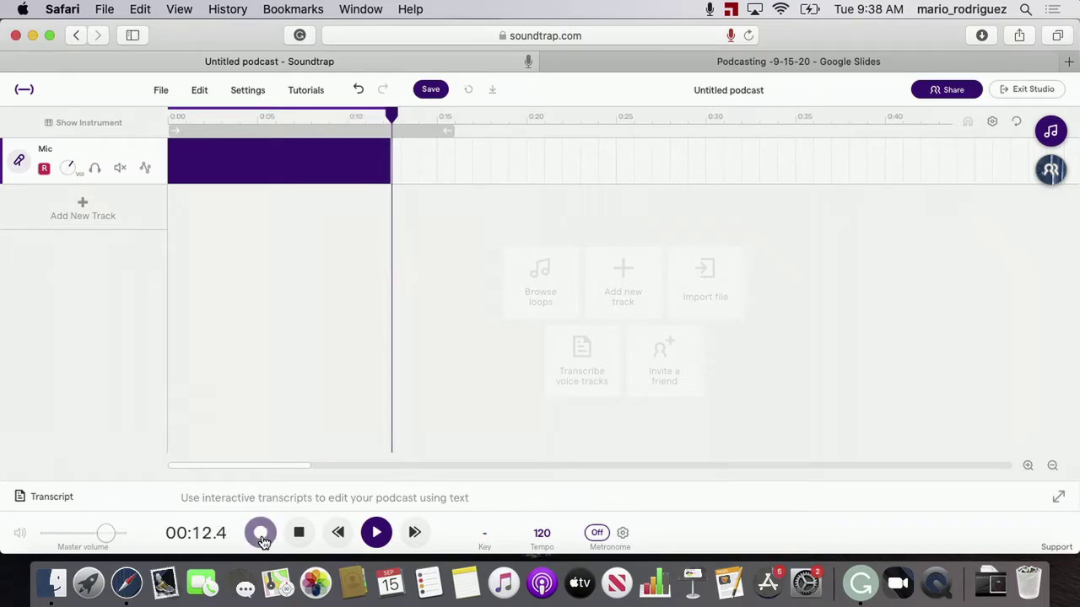
click(298, 532)
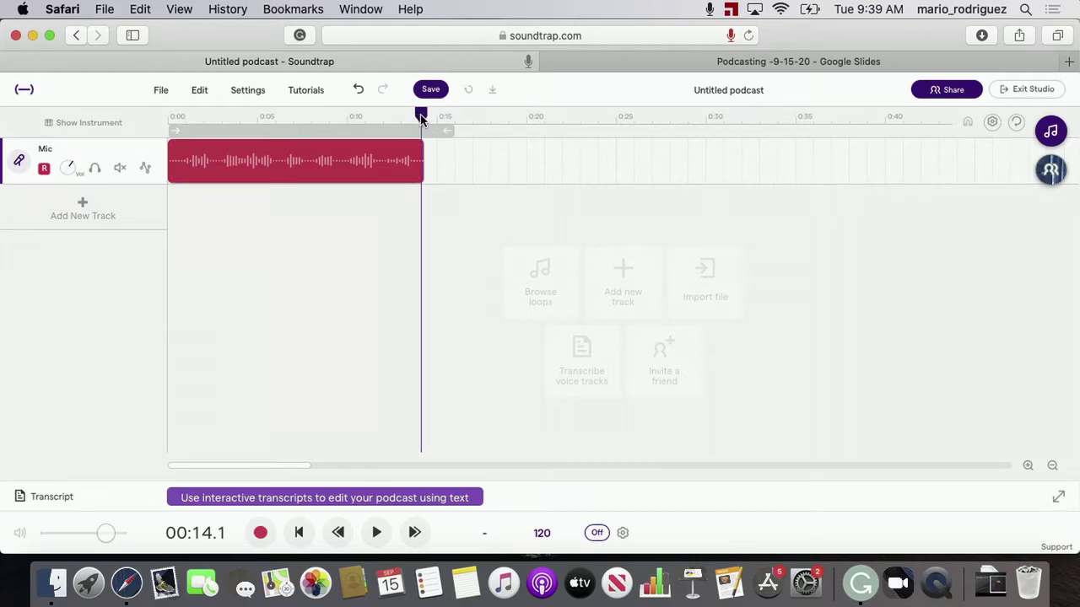
drag(421, 117, 448, 115)
key(Return)
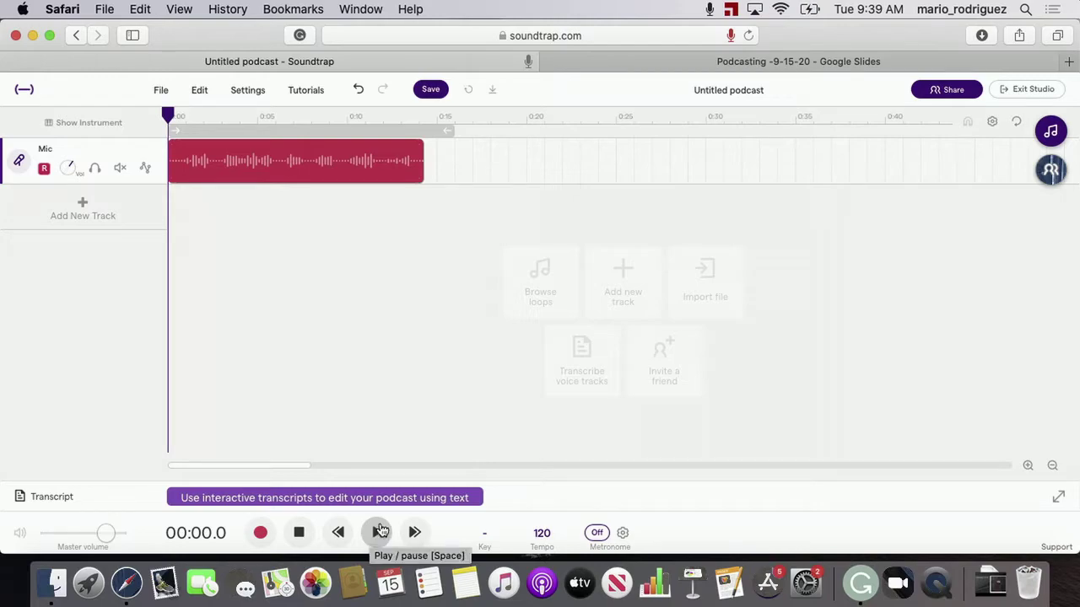
click(378, 531)
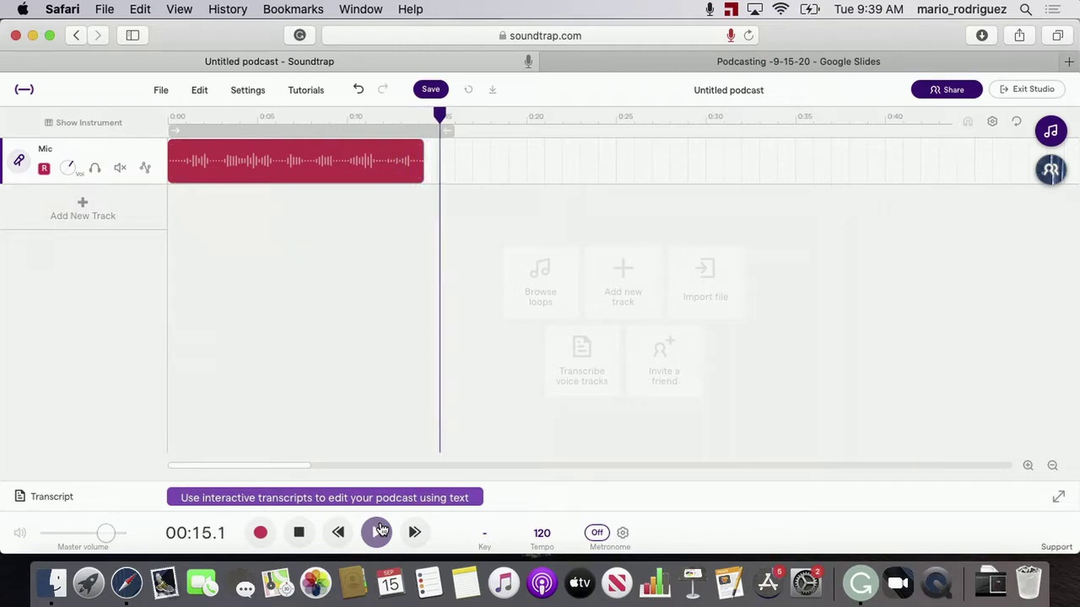
click(379, 530)
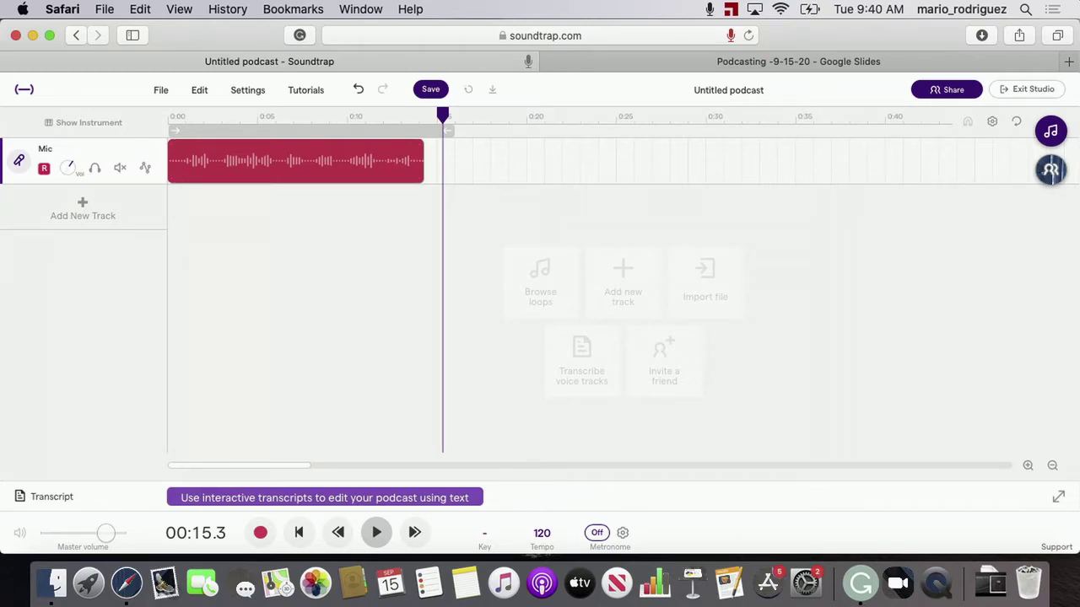
click(380, 149)
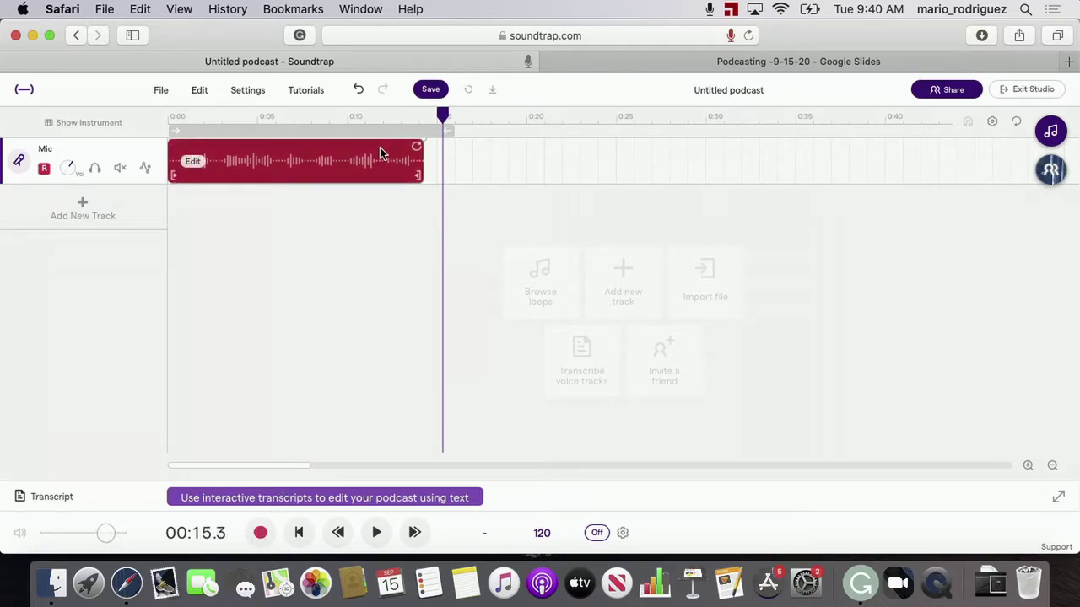
key(Delete)
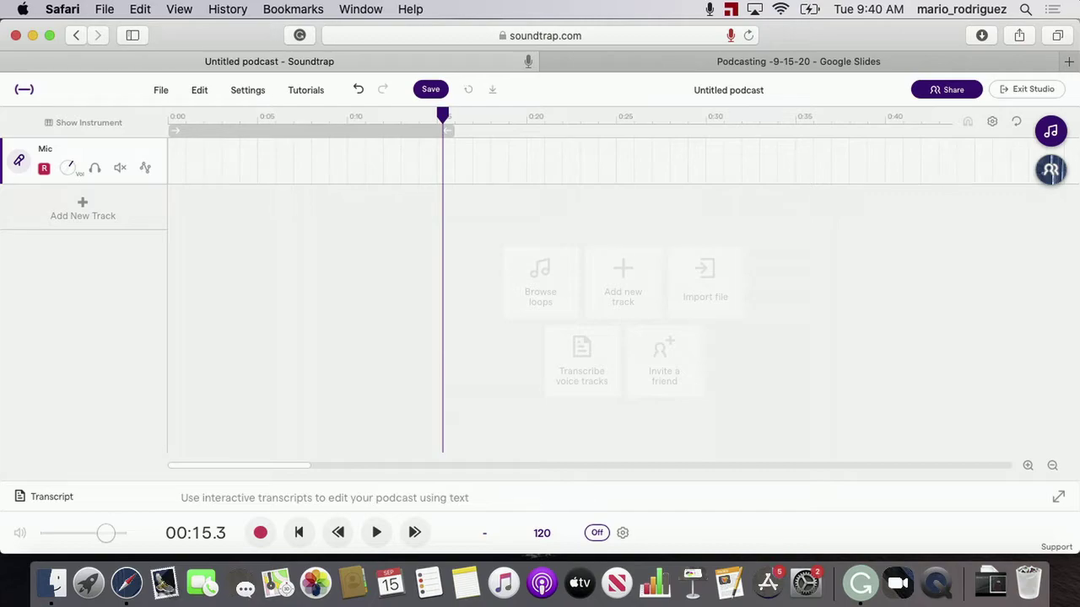
key(super+z)
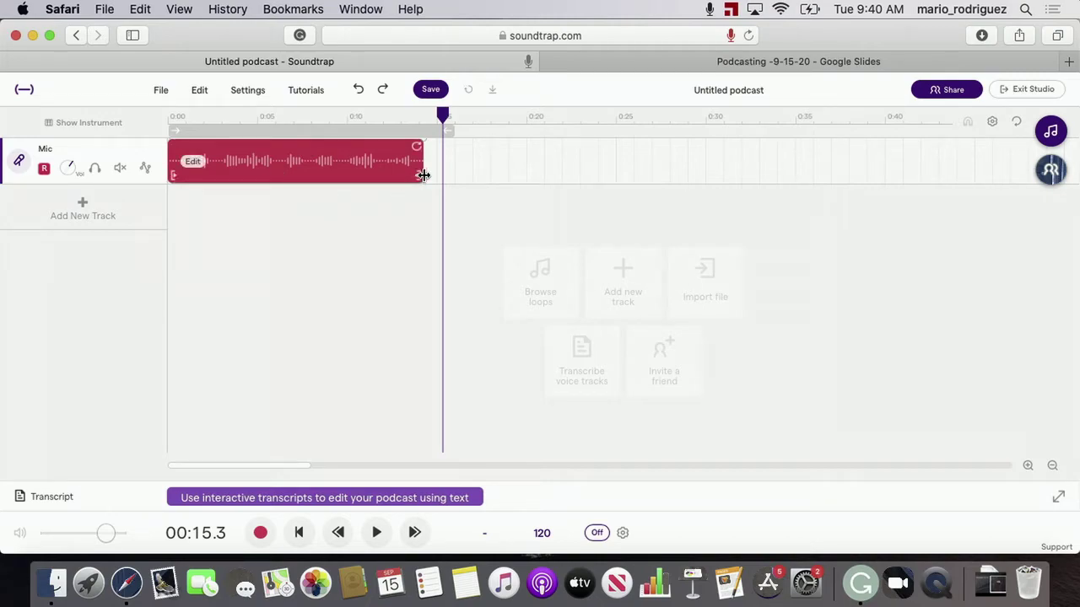
Listen to the clip's ending from 0:12.6, trim its tail slightly, and replay it
drag(441, 115, 384, 111)
key(space)
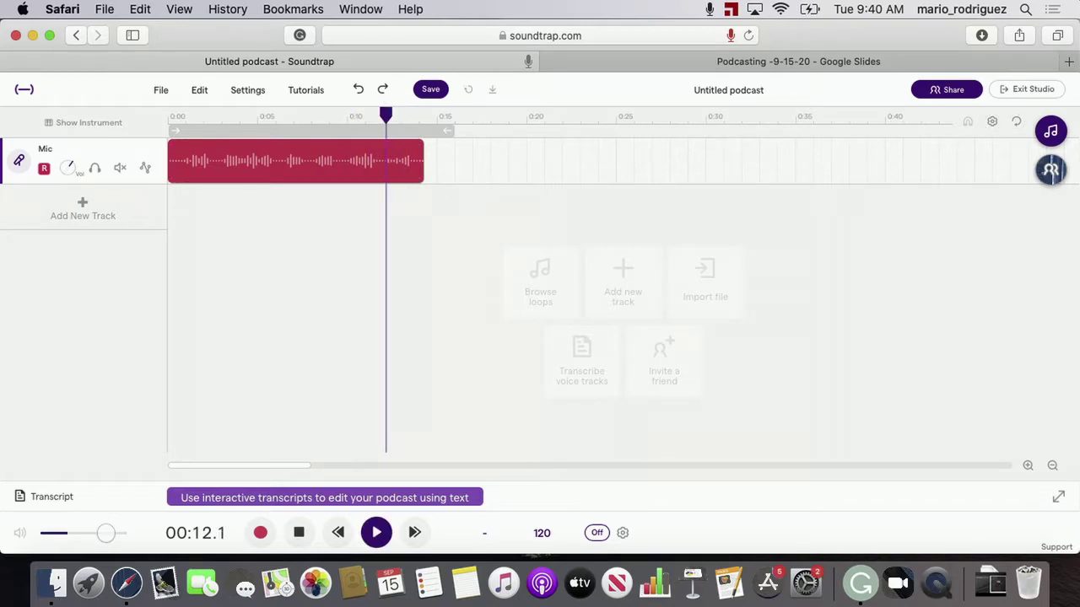
key(space)
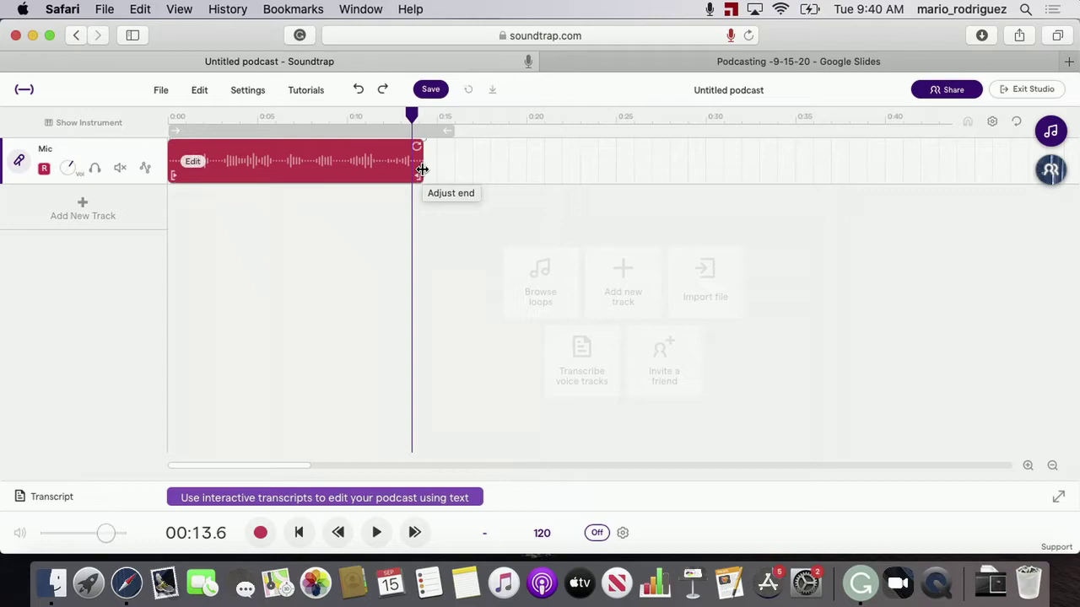
drag(421, 170, 416, 174)
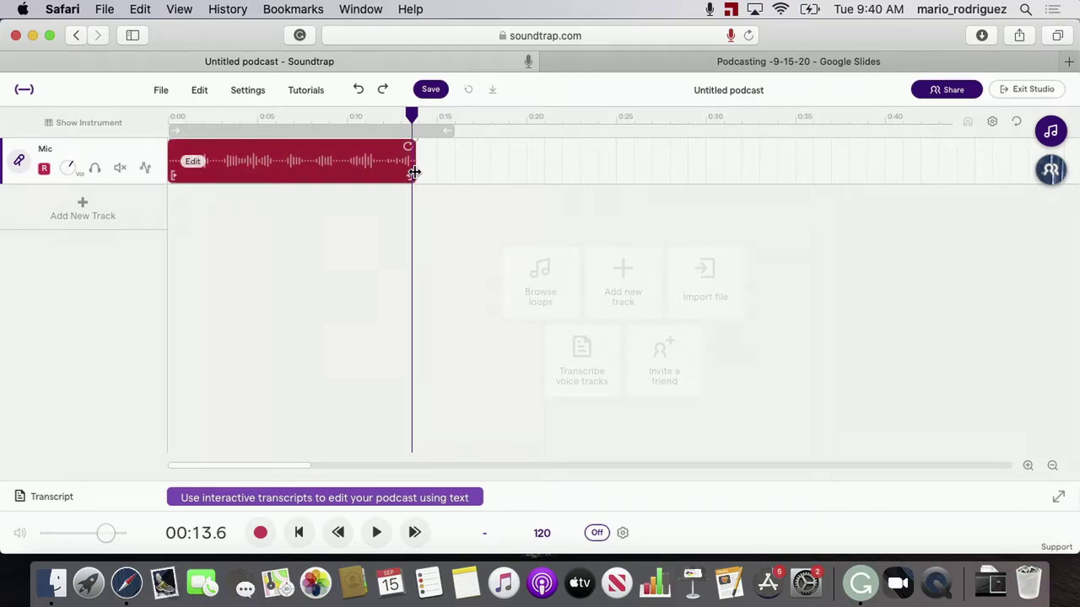
drag(408, 118, 388, 118)
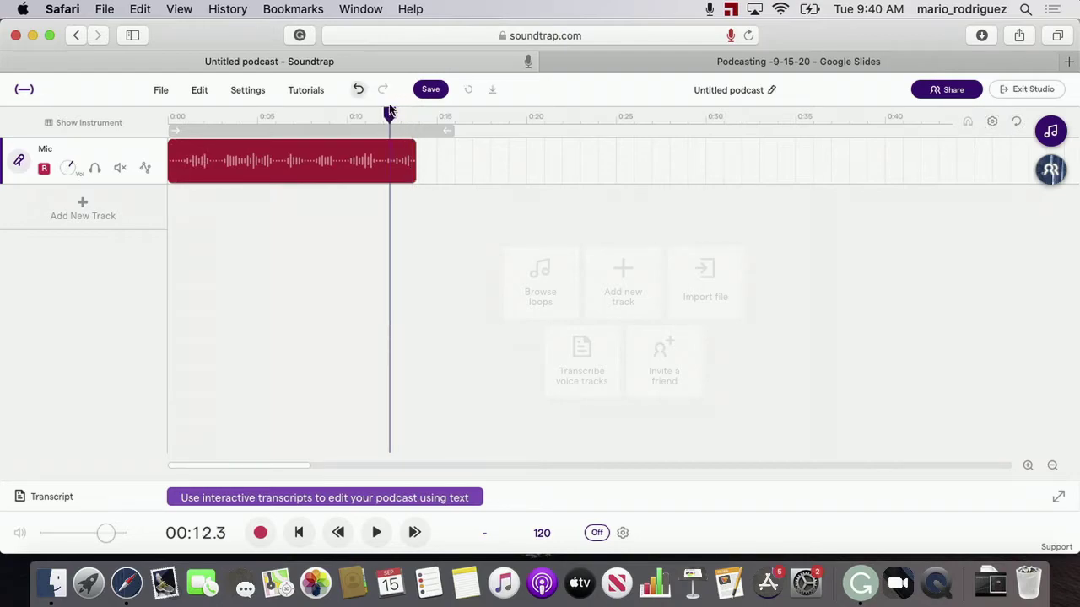
key(space)
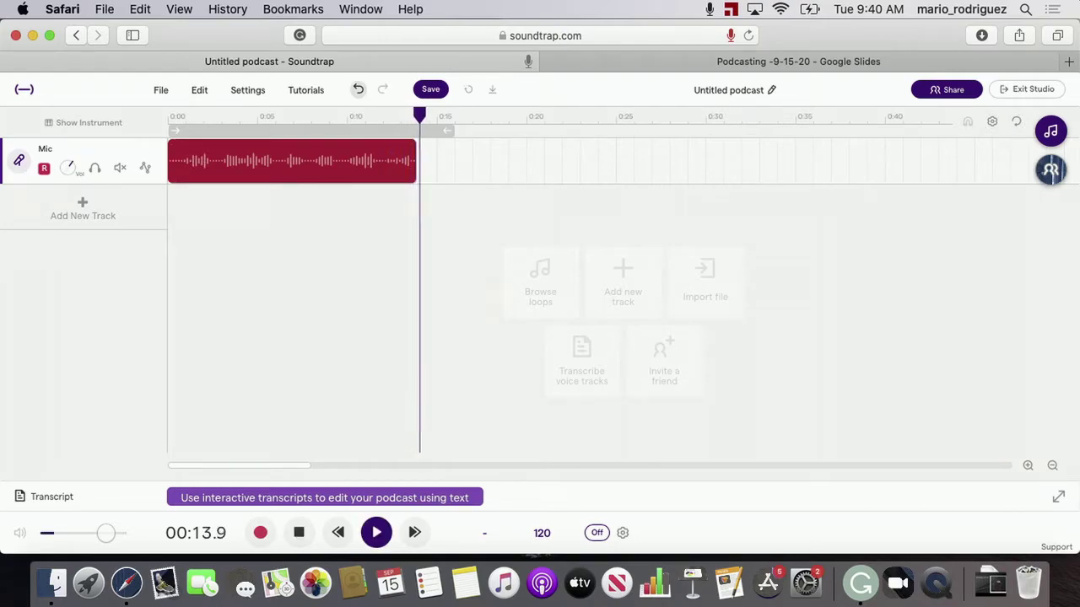
key(space)
Extend the clip's end back out, then trim the tail shorter again and replay from 0:11.4
drag(417, 163, 436, 163)
click(401, 118)
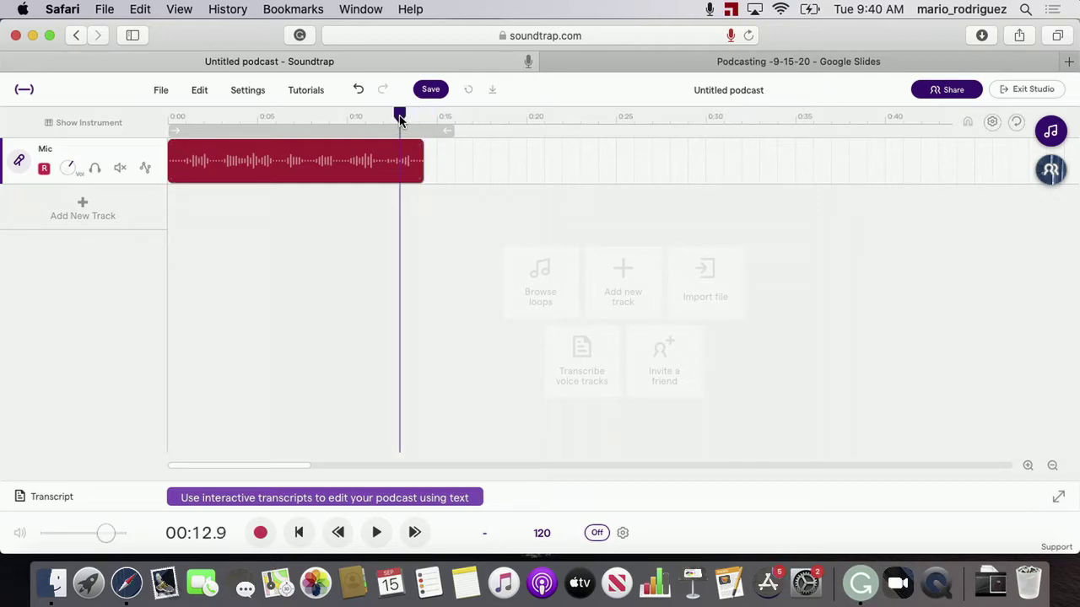
key(space)
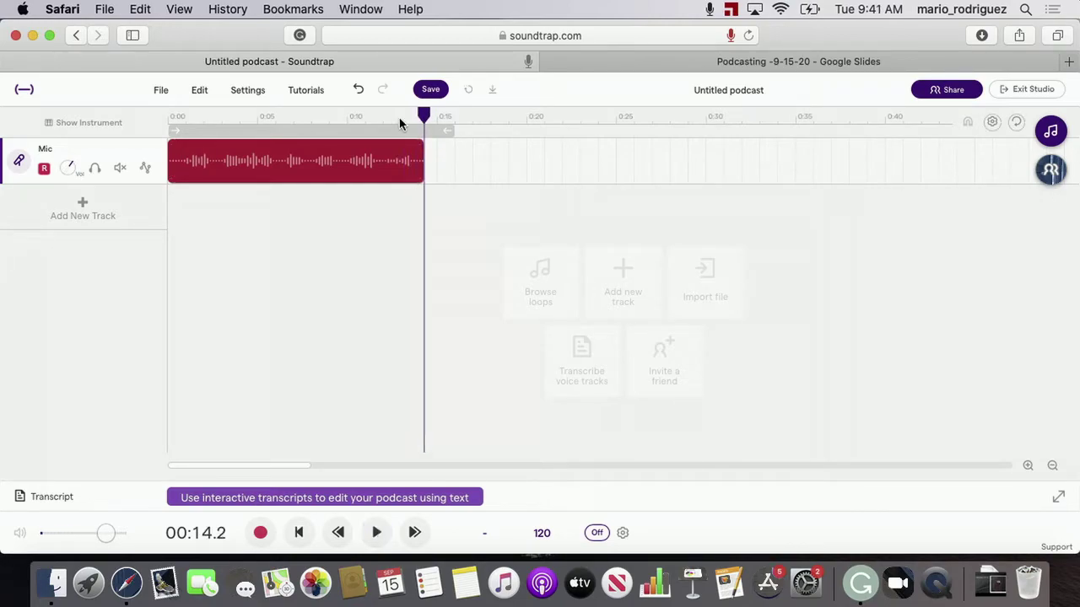
mouse_move(420, 175)
drag(420, 175, 412, 177)
click(374, 114)
key(space)
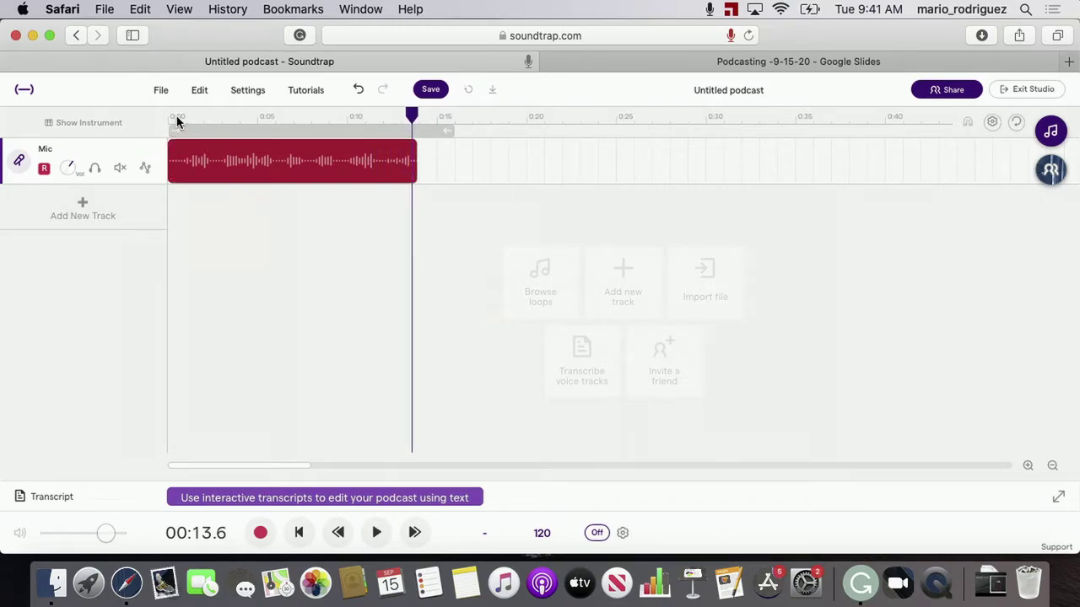
Move the playhead back to the start and play the Mic clip from the beginning
click(446, 113)
drag(446, 114, 179, 124)
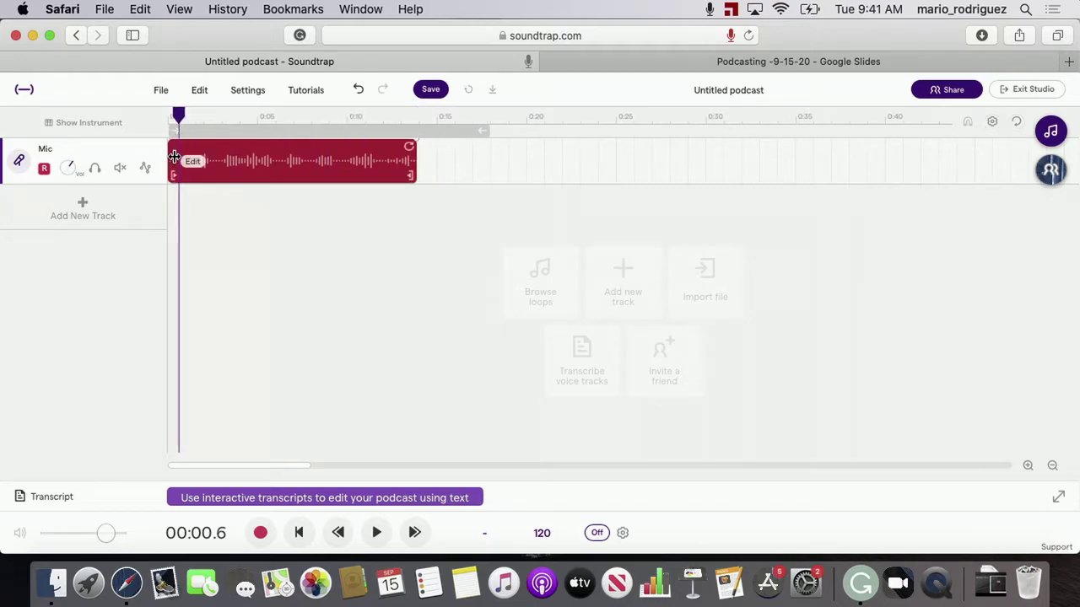
drag(184, 118, 168, 118)
click(376, 532)
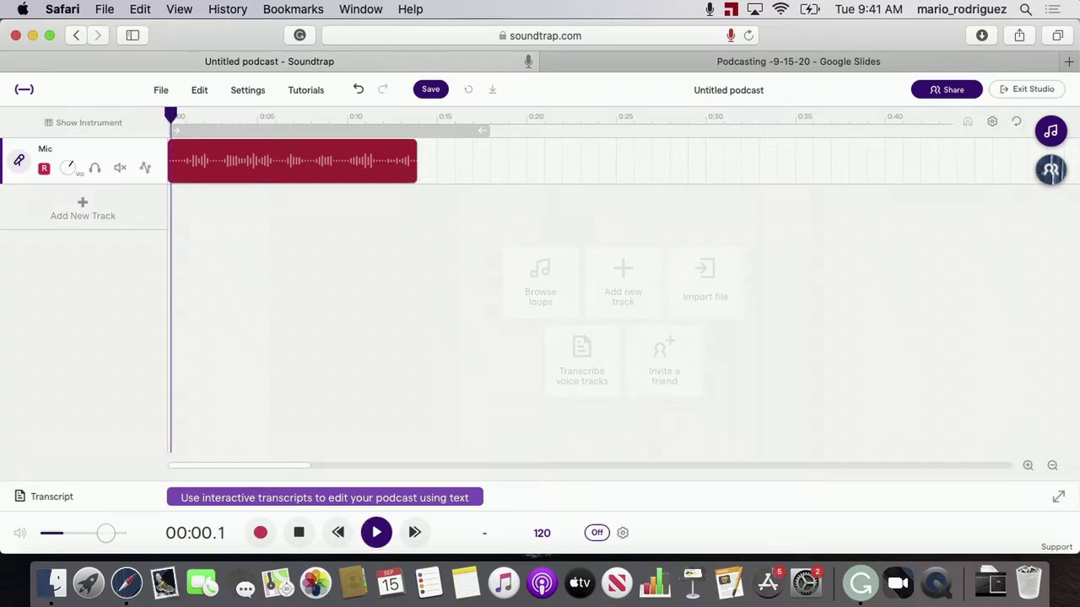
right_click(174, 180)
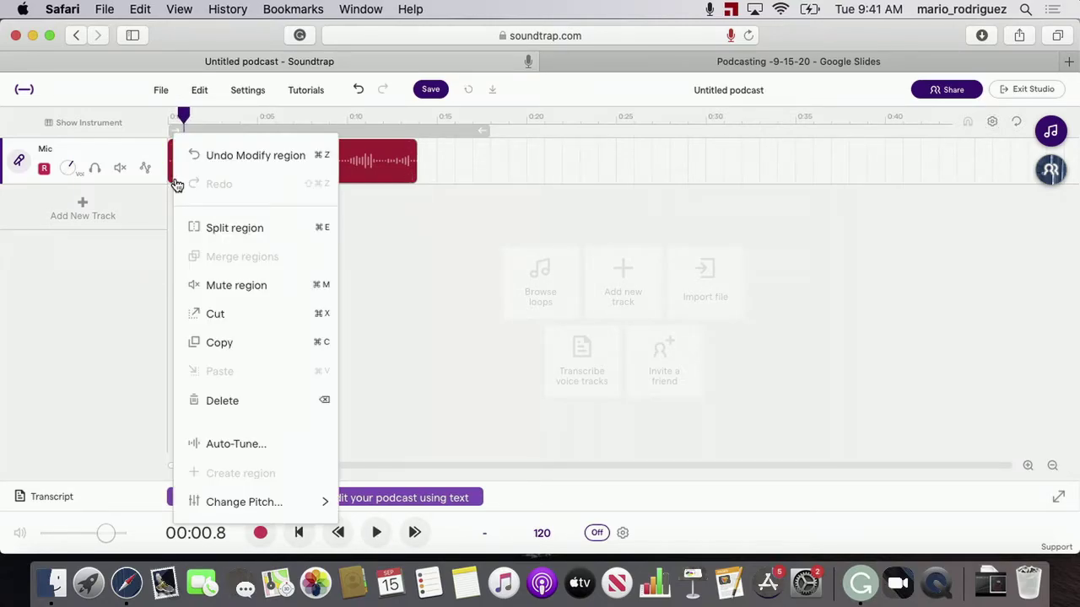
click(212, 126)
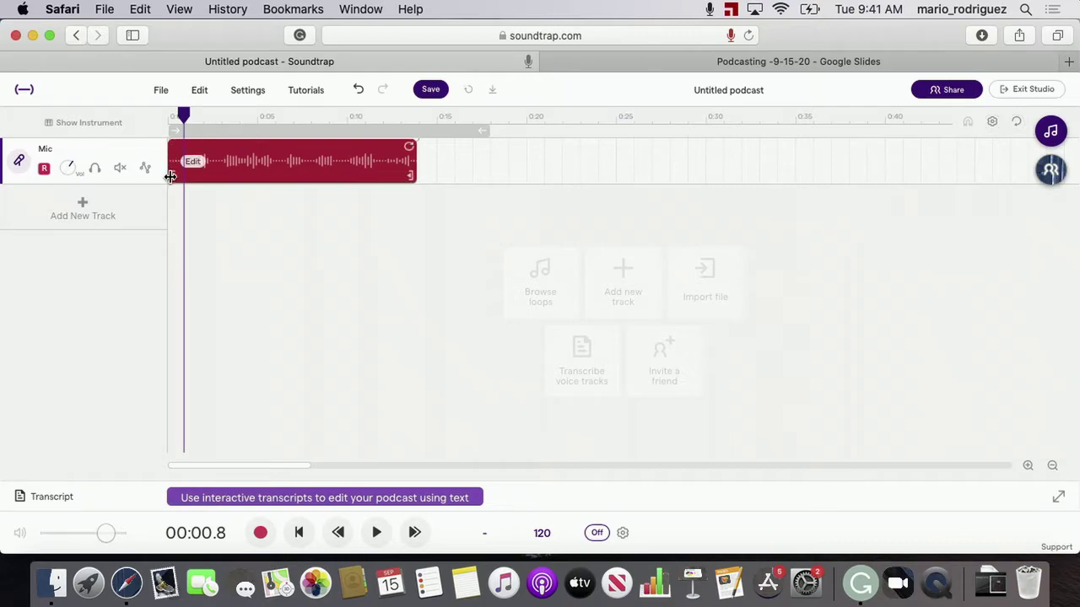
Trim a little off the Mic clip's start and play back the shortened recording
drag(169, 176, 183, 174)
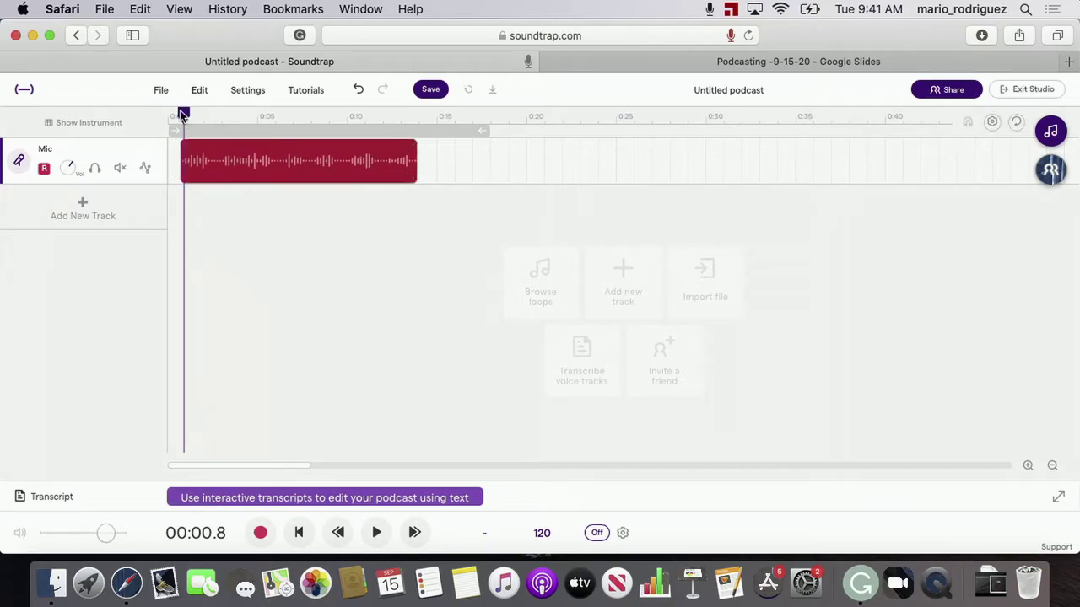
click(172, 117)
key(space)
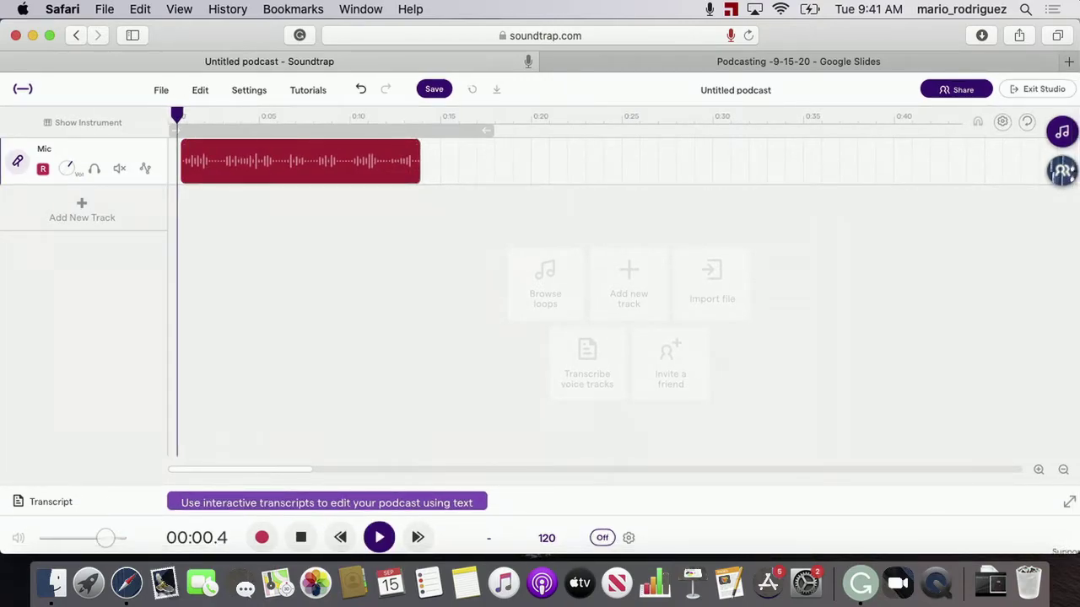
key(space)
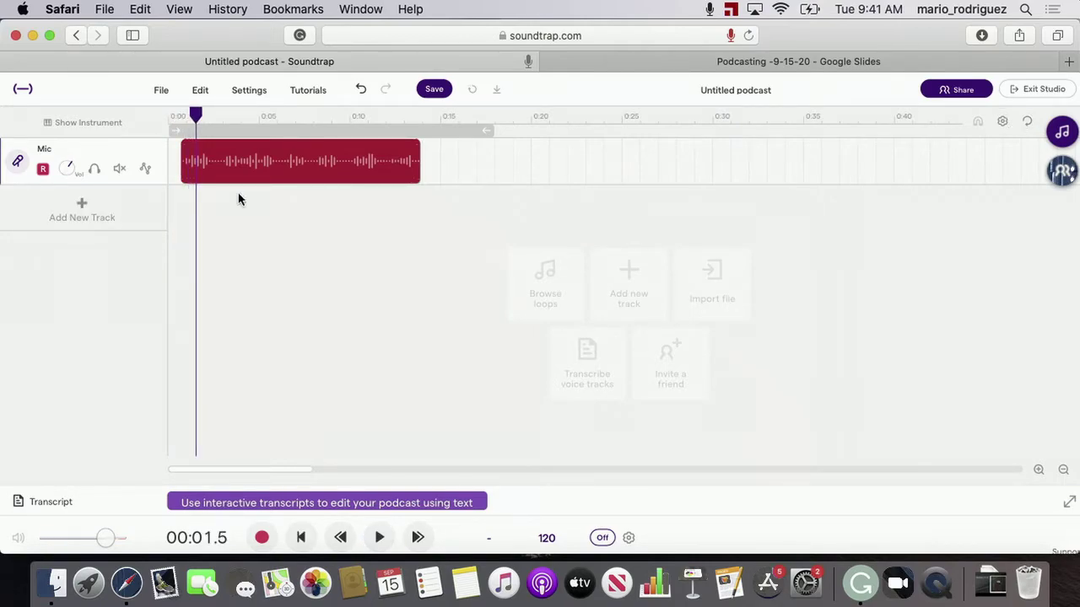
mouse_move(406, 162)
Move the trimmed Mic clip to 0:00 and briefly preview playback from the start
drag(289, 156, 365, 145)
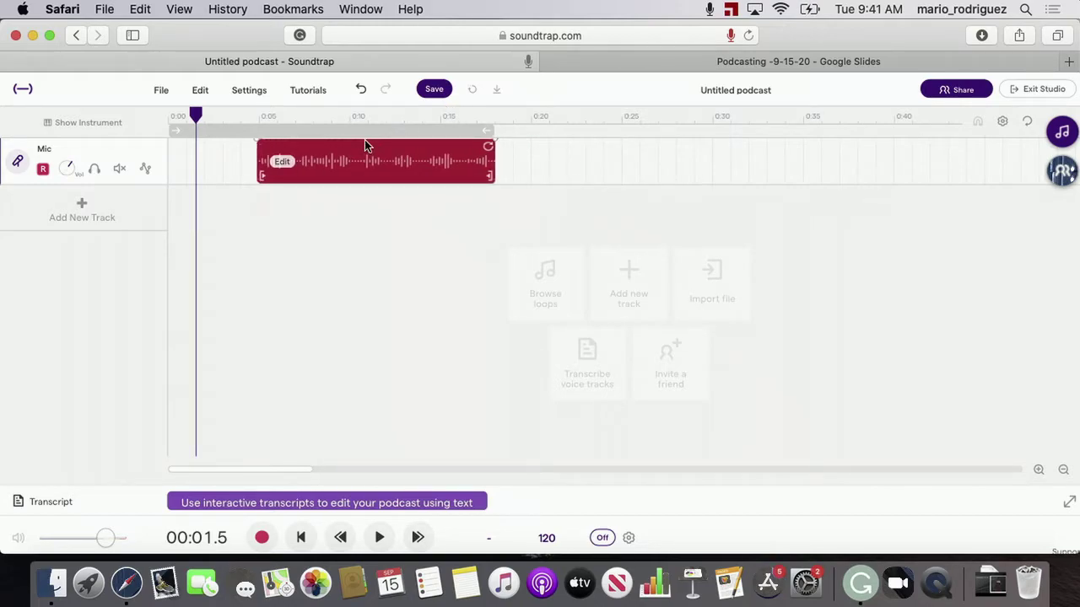
drag(363, 150, 124, 140)
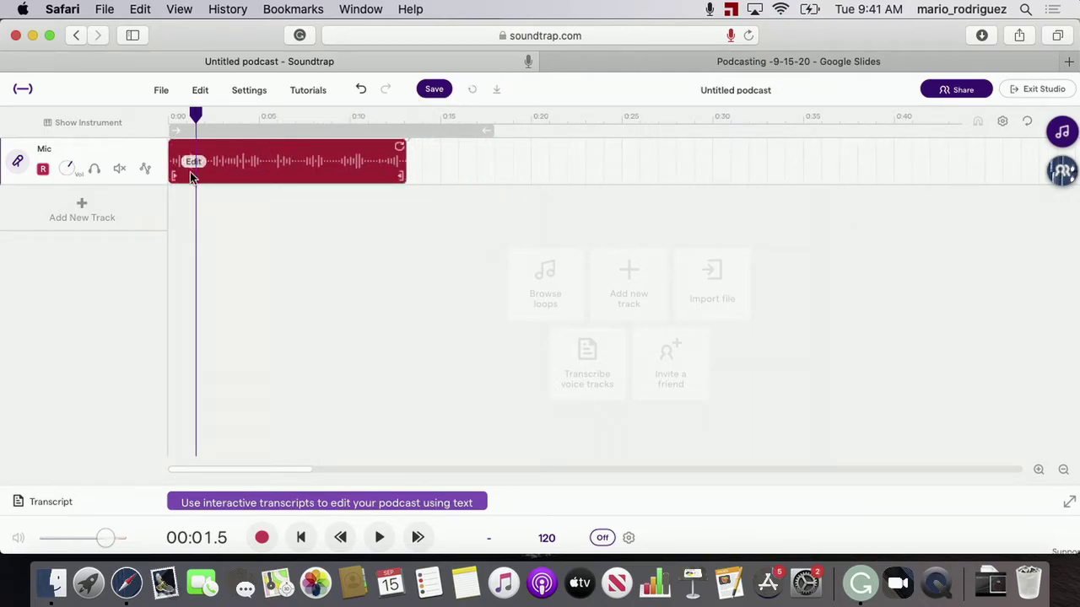
drag(196, 114, 169, 114)
key(space)
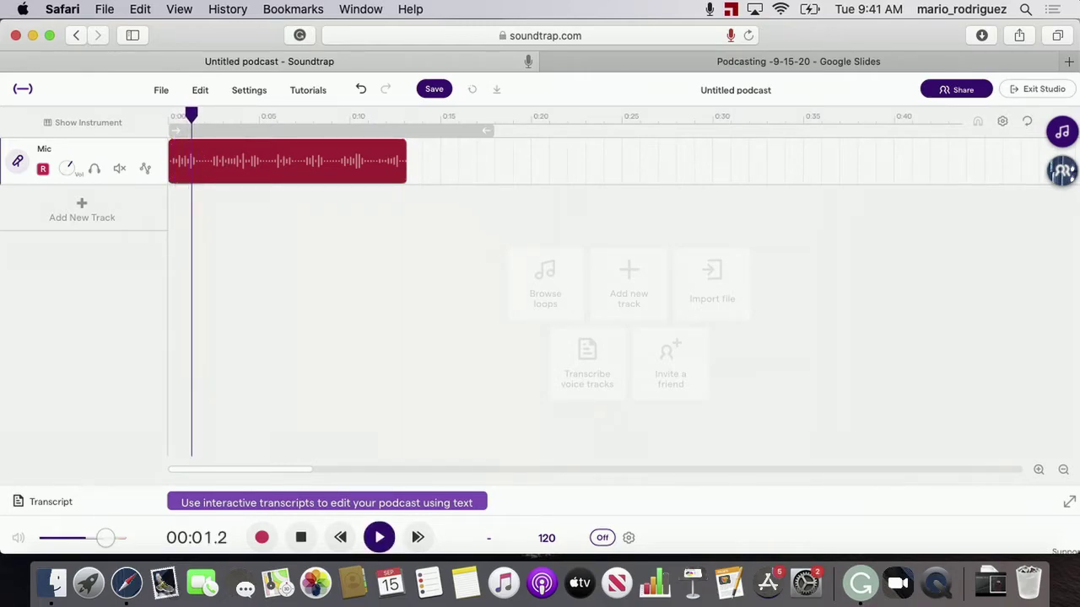
key(space)
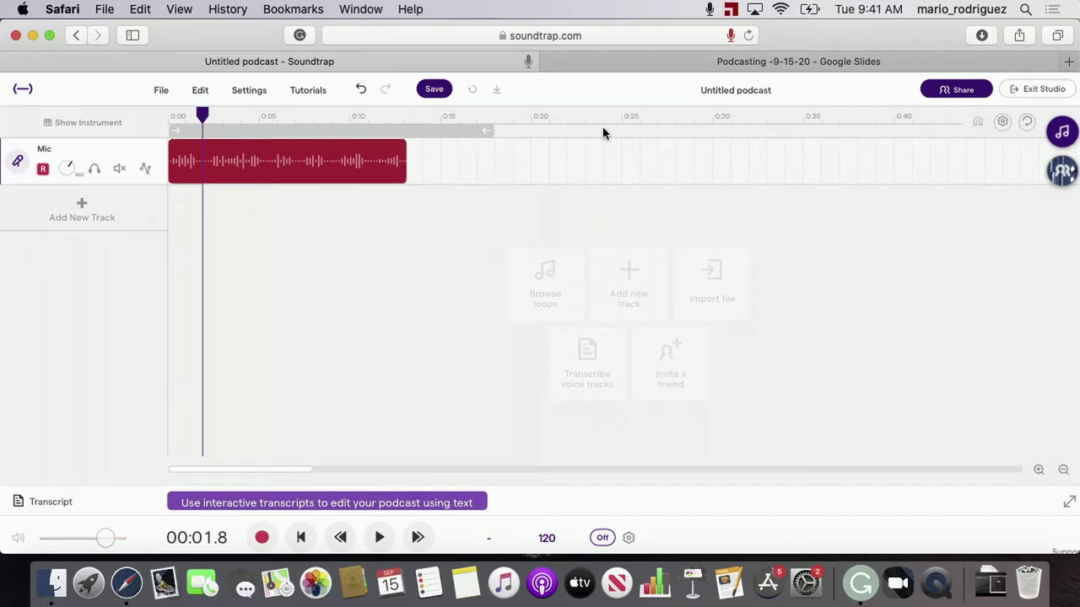
Rename the project from 'Untitled podcast' to 'Podcast Intro'
click(762, 93)
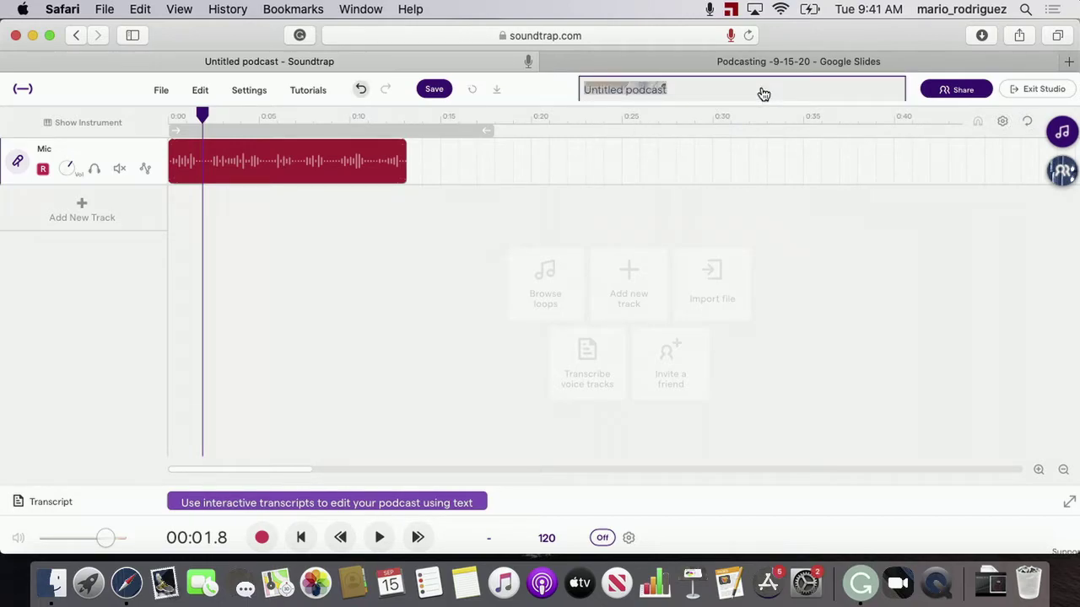
text(Podcast Intro)
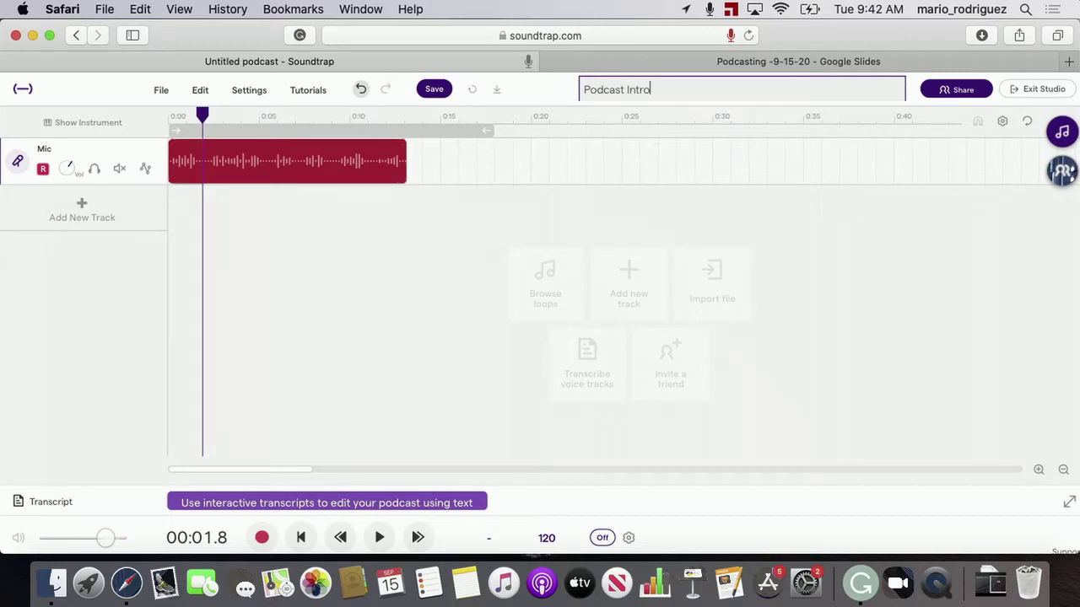
key(Return)
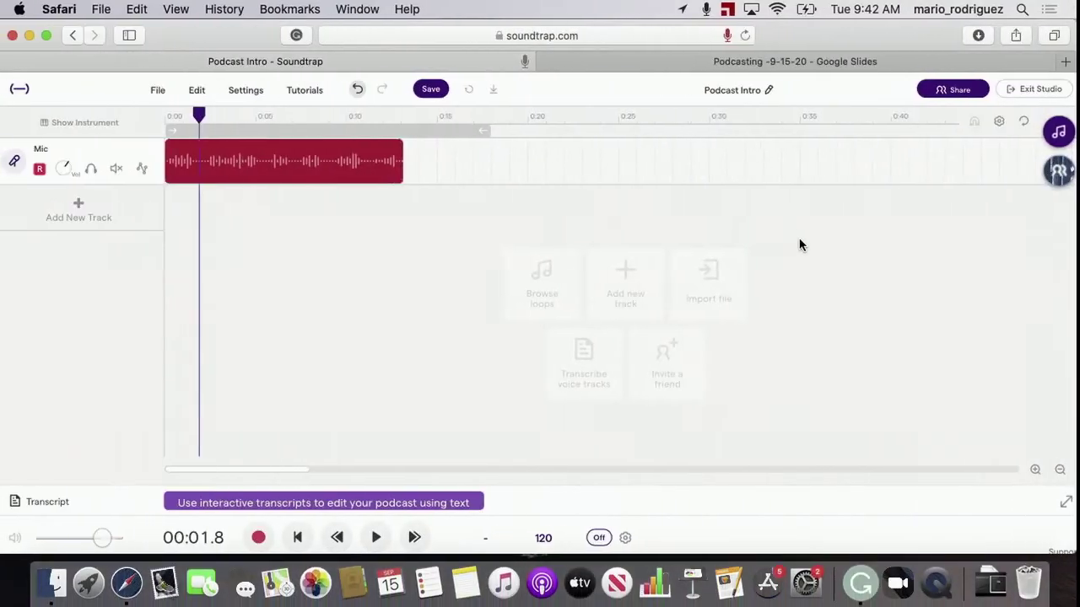
Save the Podcast Intro project and let the save reach 100%
click(442, 94)
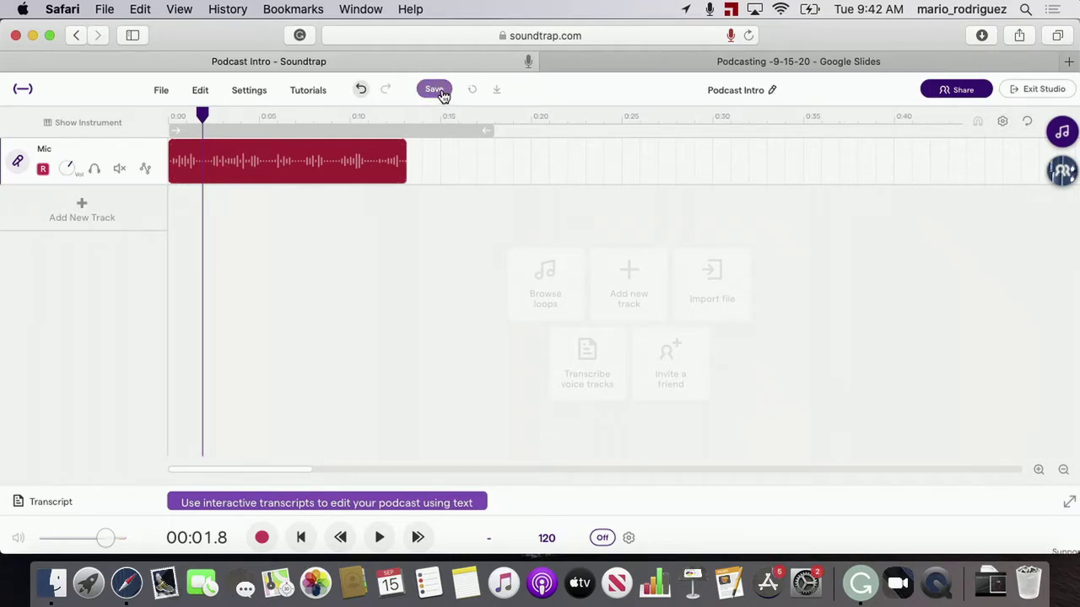
click(438, 95)
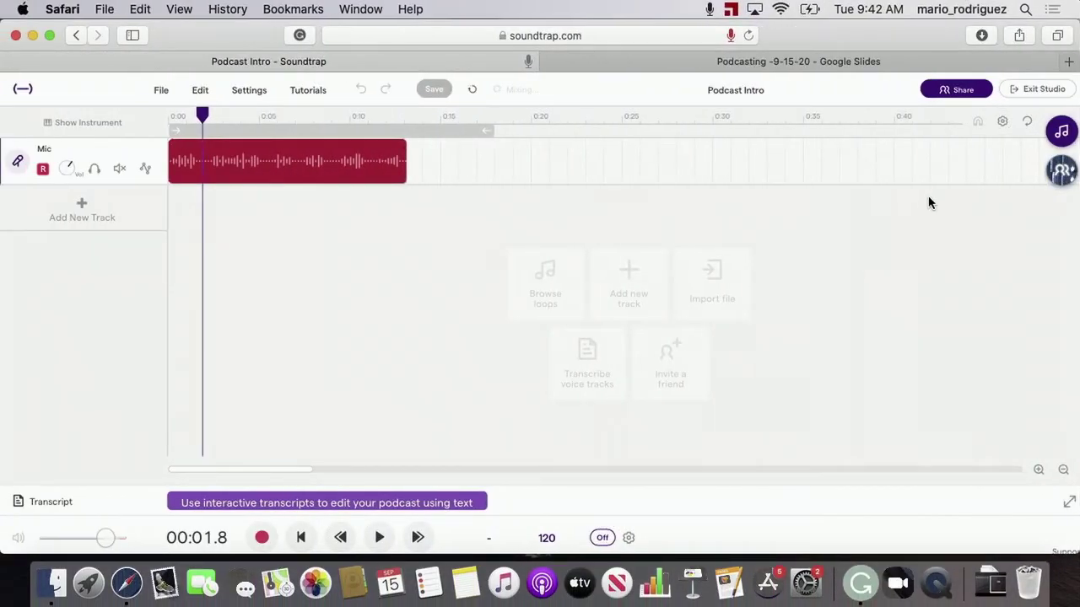
click(959, 96)
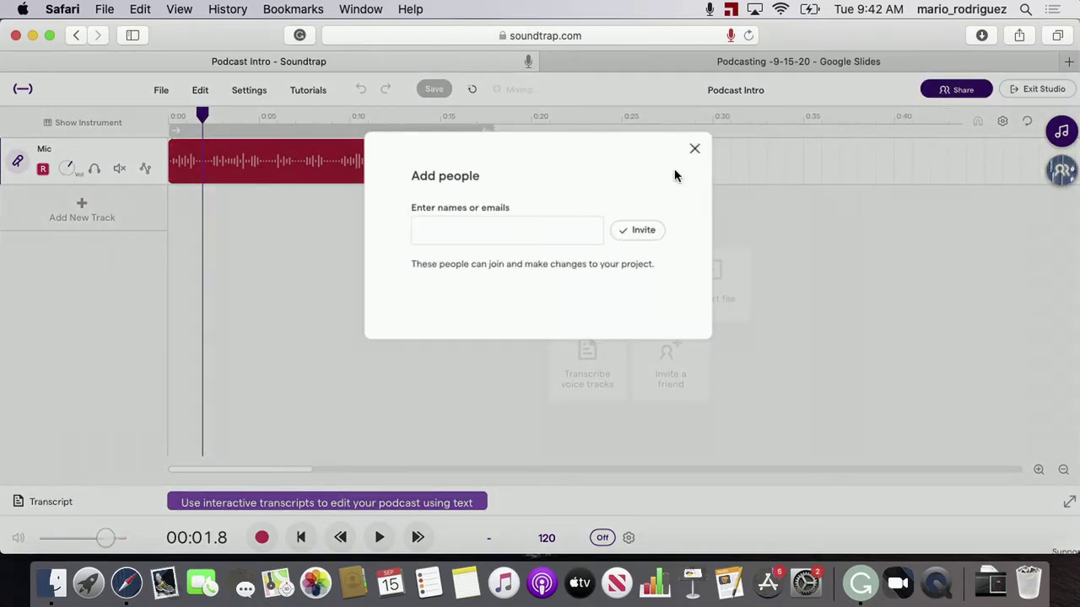
click(695, 151)
click(946, 100)
click(695, 149)
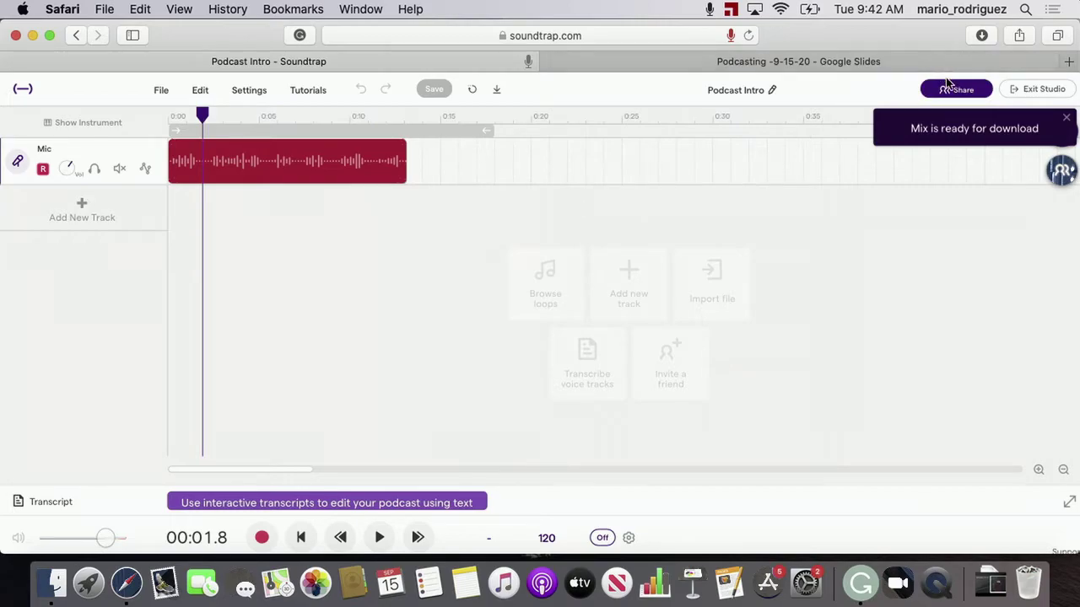
In the Share dialog, enter the teacher's e-mail address in the names or emails field
click(938, 89)
click(550, 234)
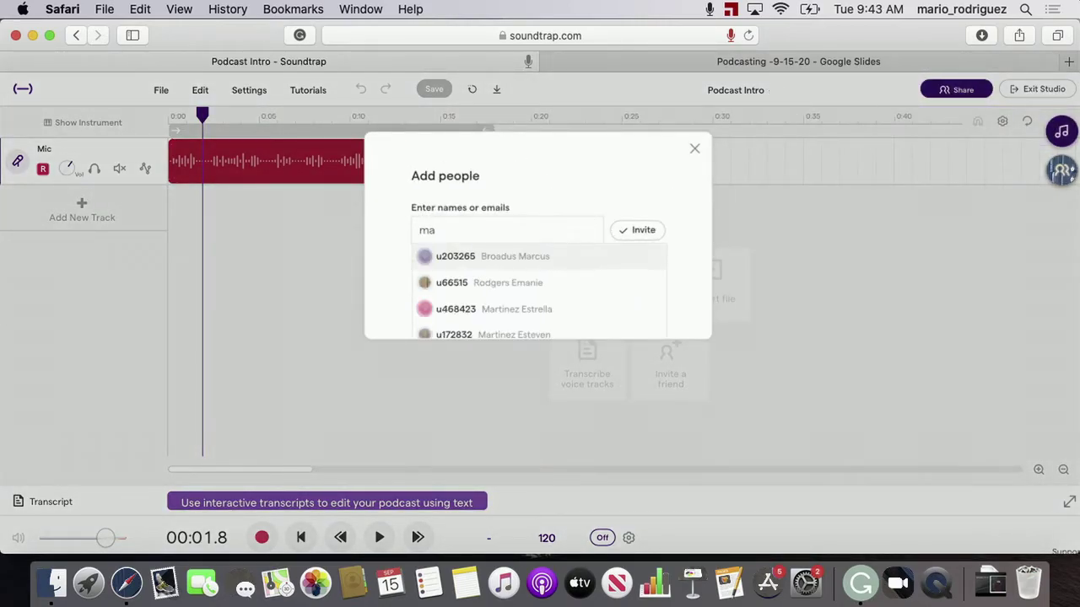
key(Return)
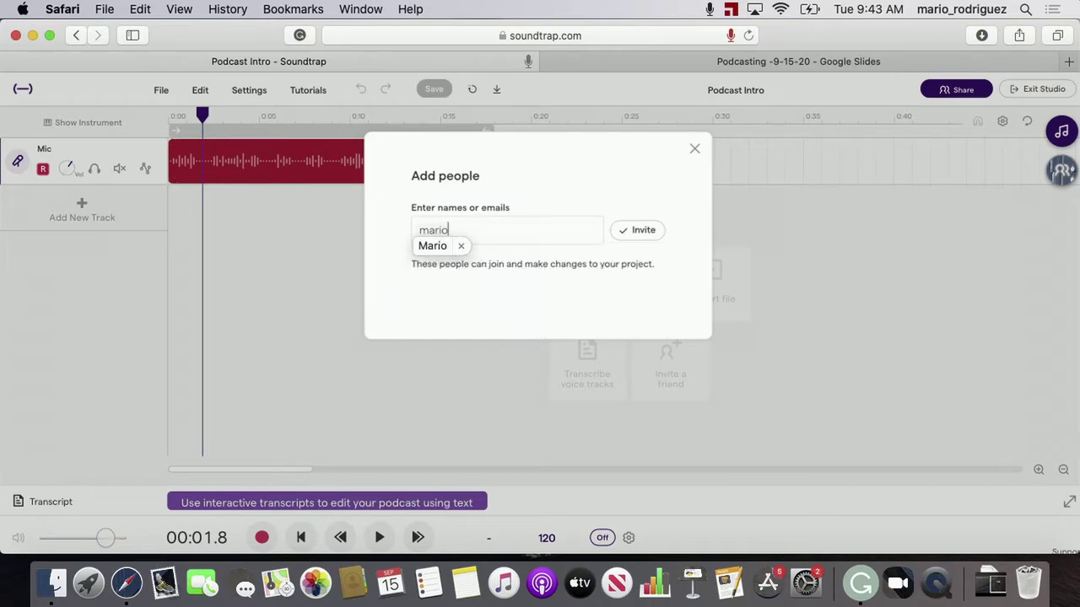
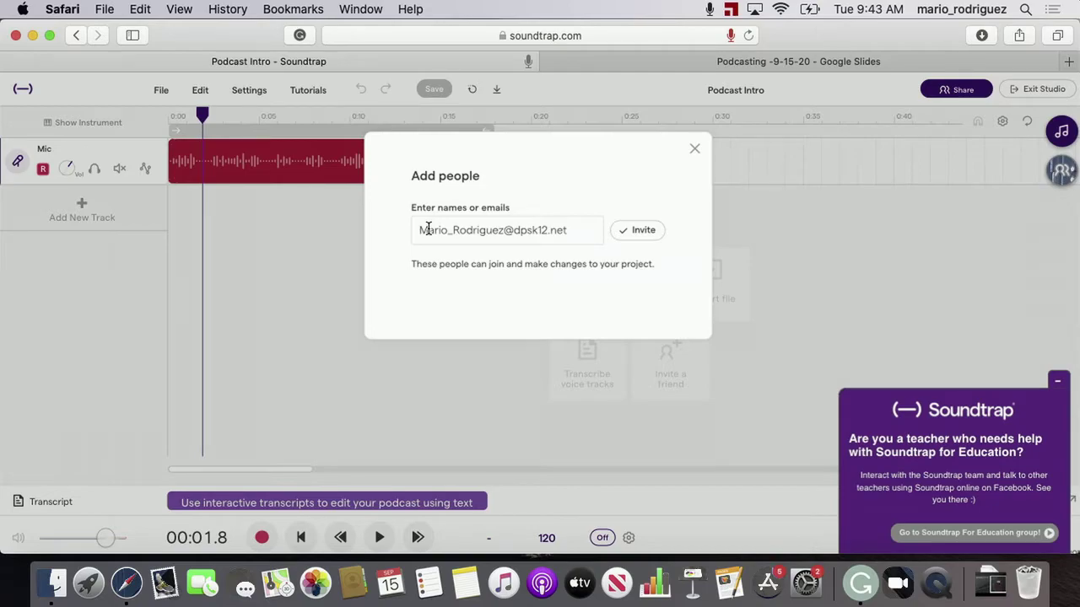
Change the address's two capital letters to lowercase and minimize the chat popup
click(428, 229)
key(BackSpace)
text(m)
click(460, 230)
key(BackSpace)
text(r)
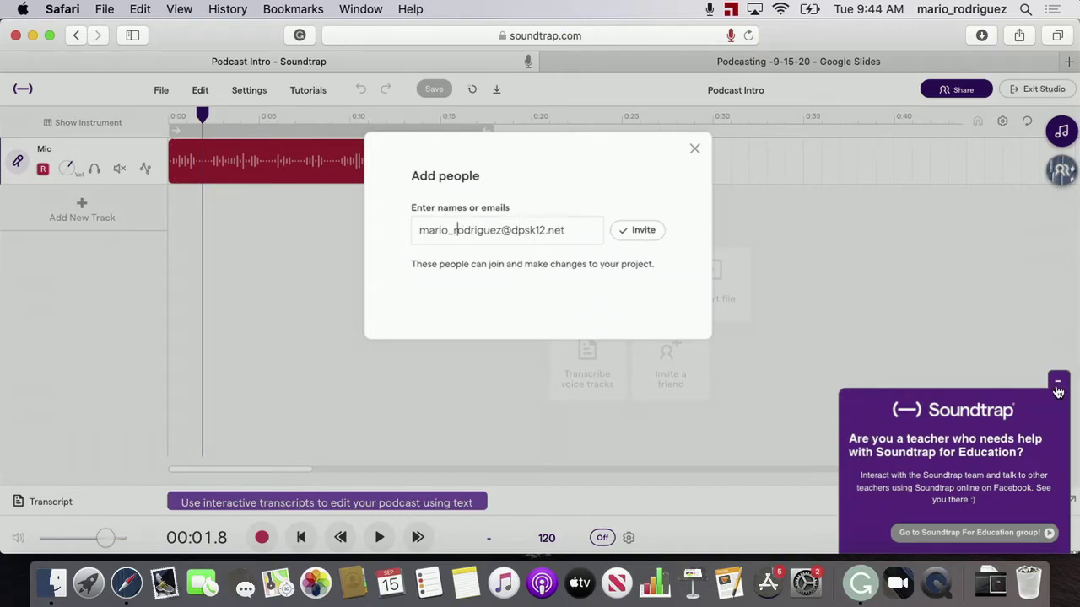
click(1057, 382)
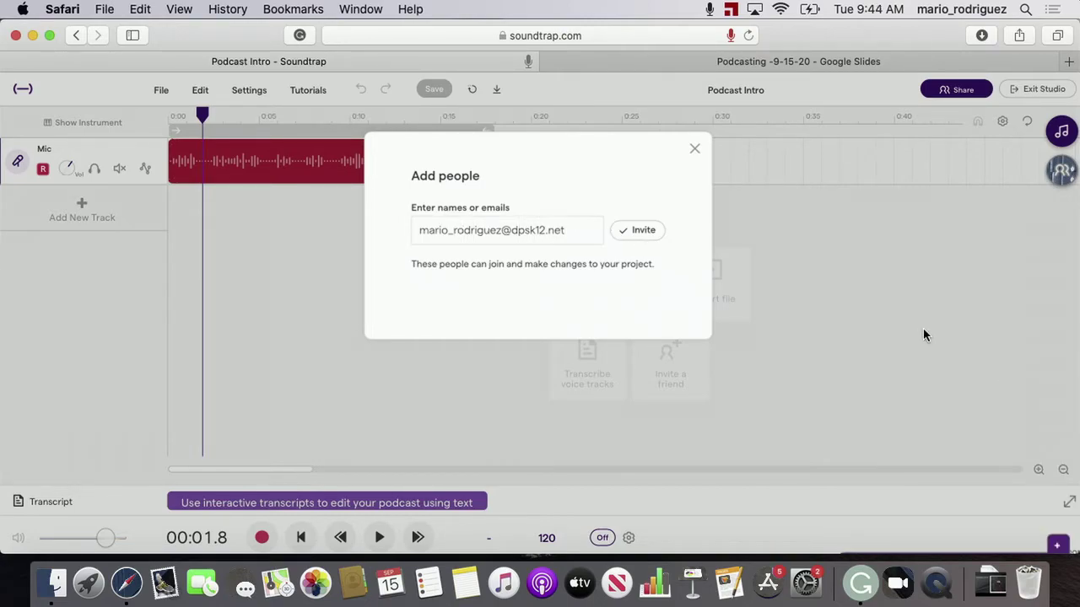